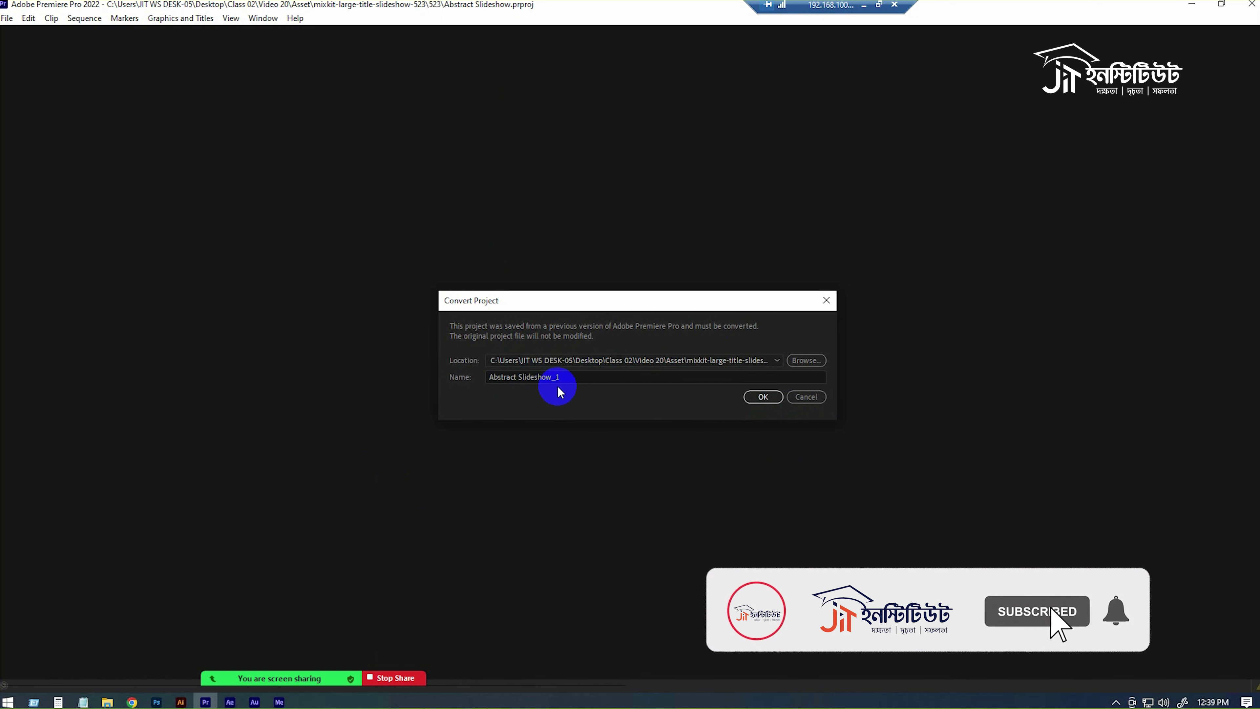
Confirm converting the project into the new copy named Abstract Slideshow_1
click(763, 396)
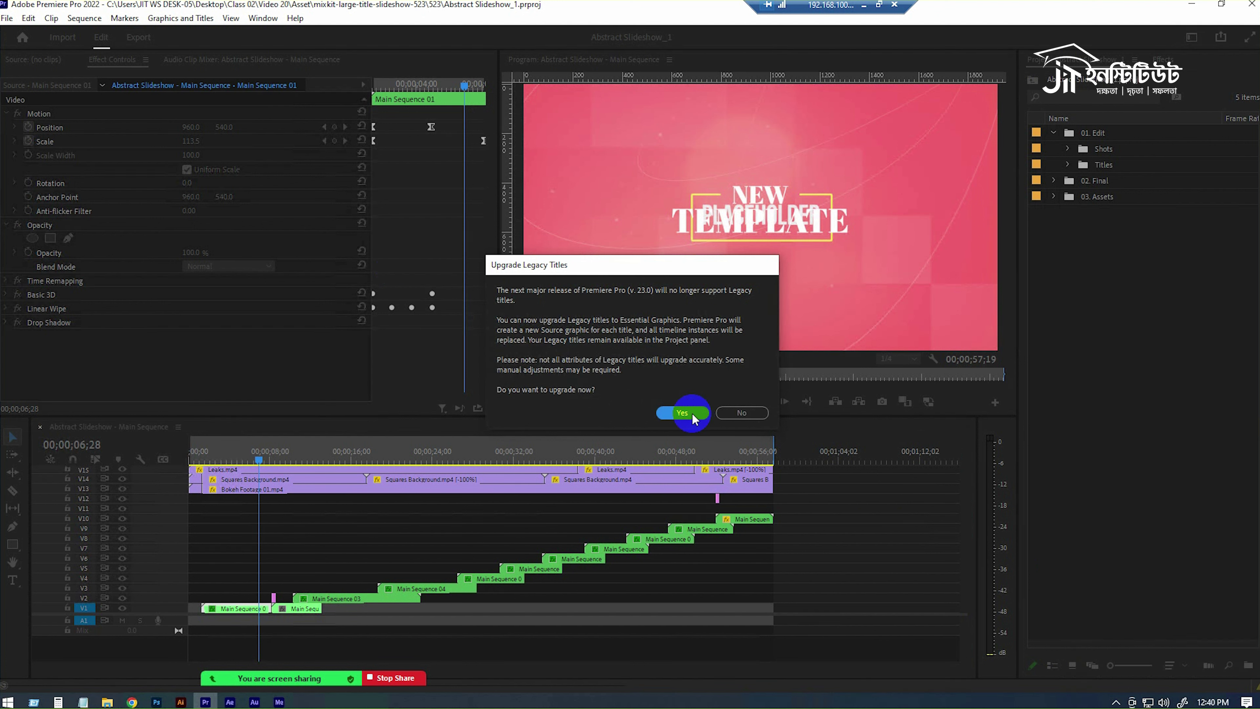
Dismiss the legacy titles upgrade prompt and scrub the Main Sequence to preview the NEW TEMPLATE title
click(741, 413)
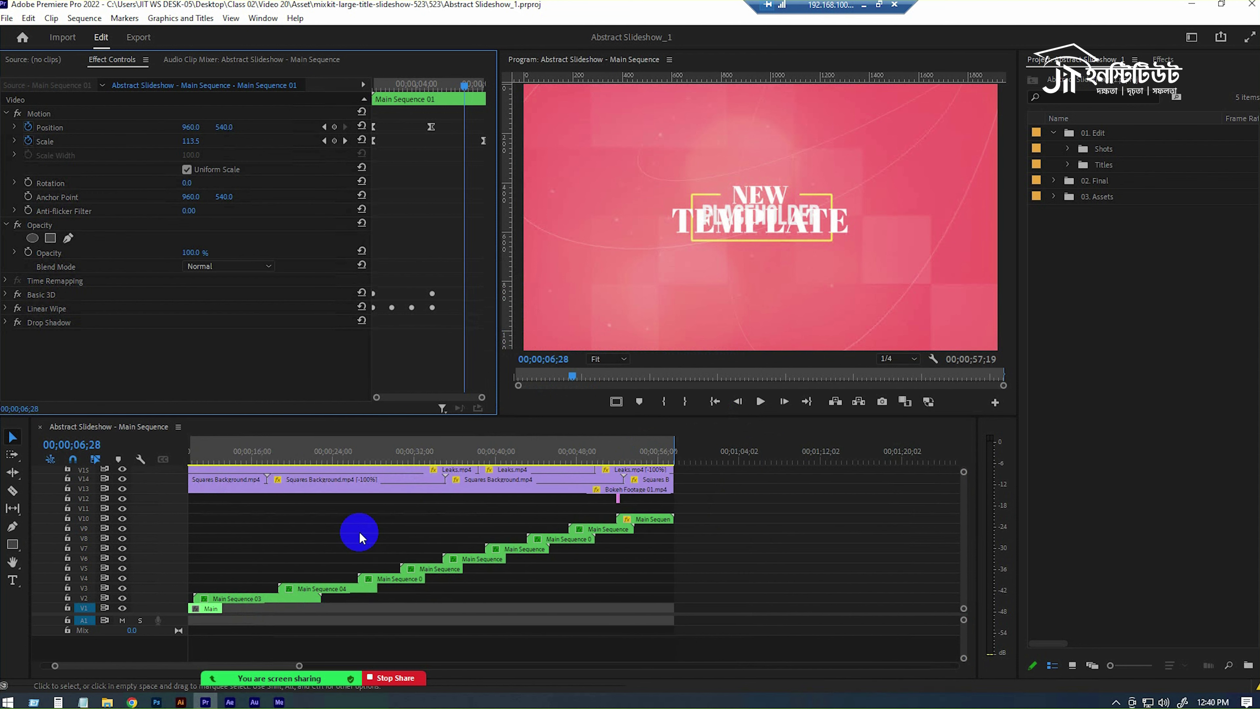
drag(201, 451, 243, 461)
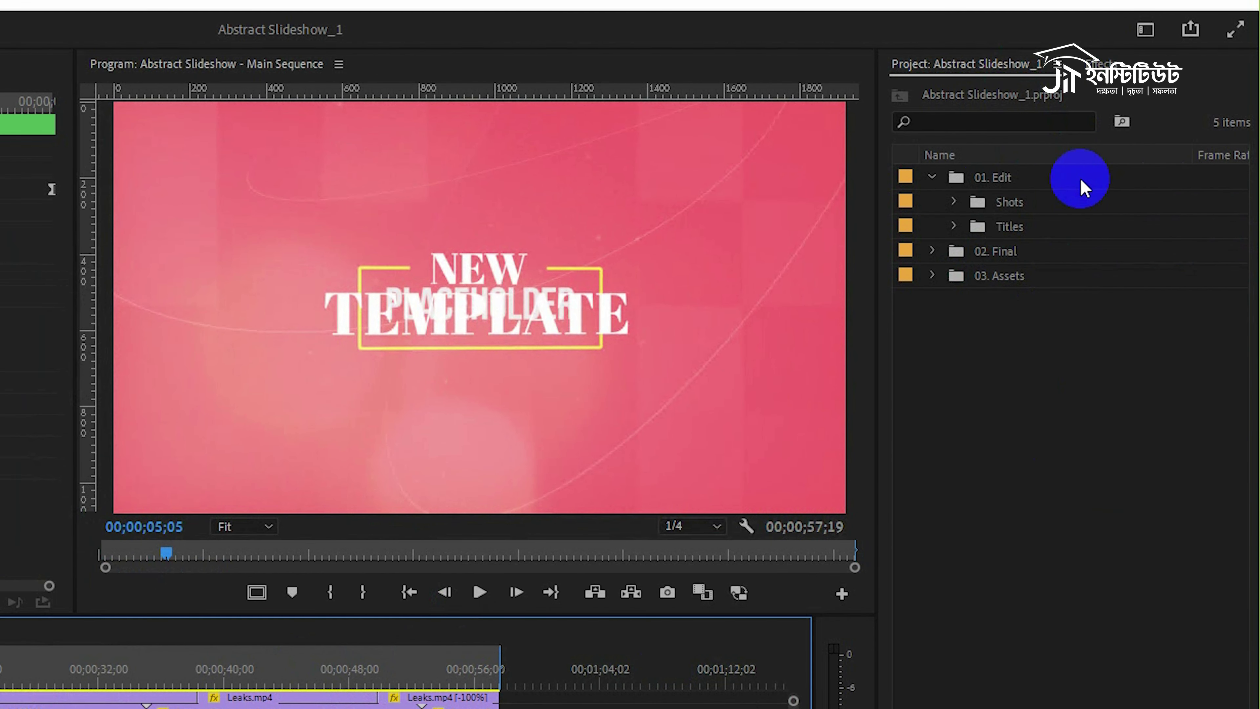
Browse the 01. Edit, 02. Final and 03. Assets folders in the Project panel
click(999, 180)
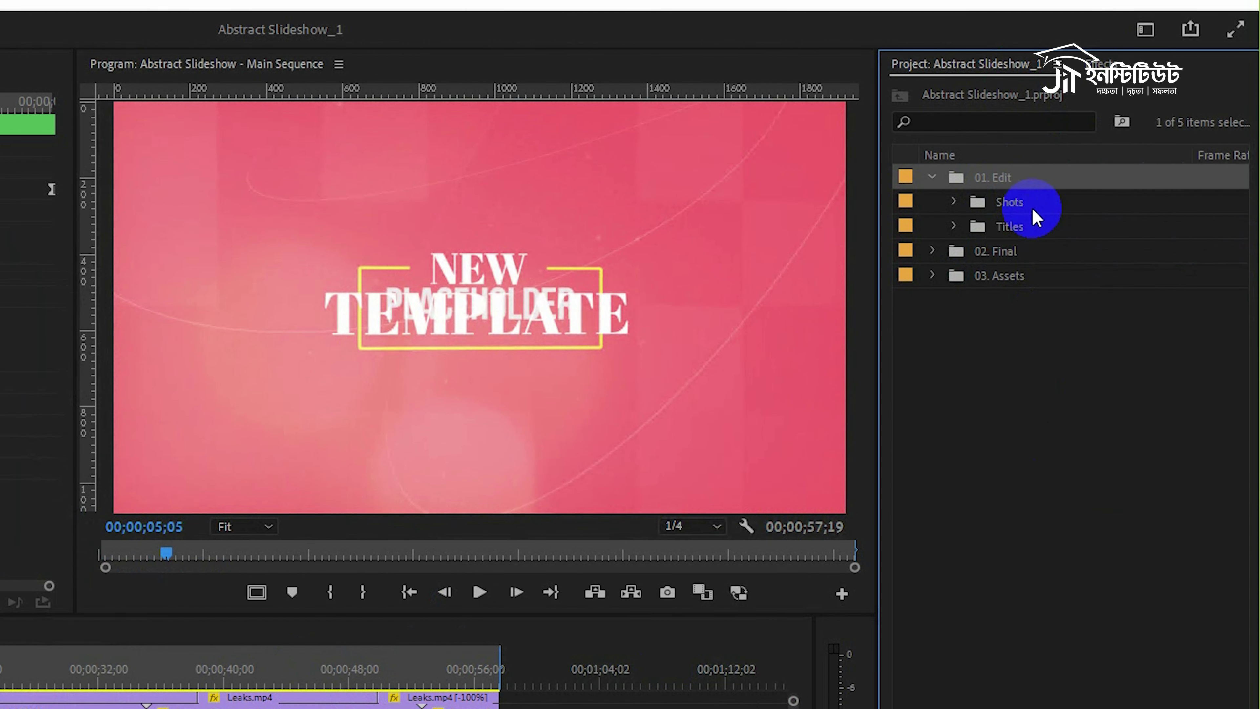
click(1020, 254)
click(1025, 279)
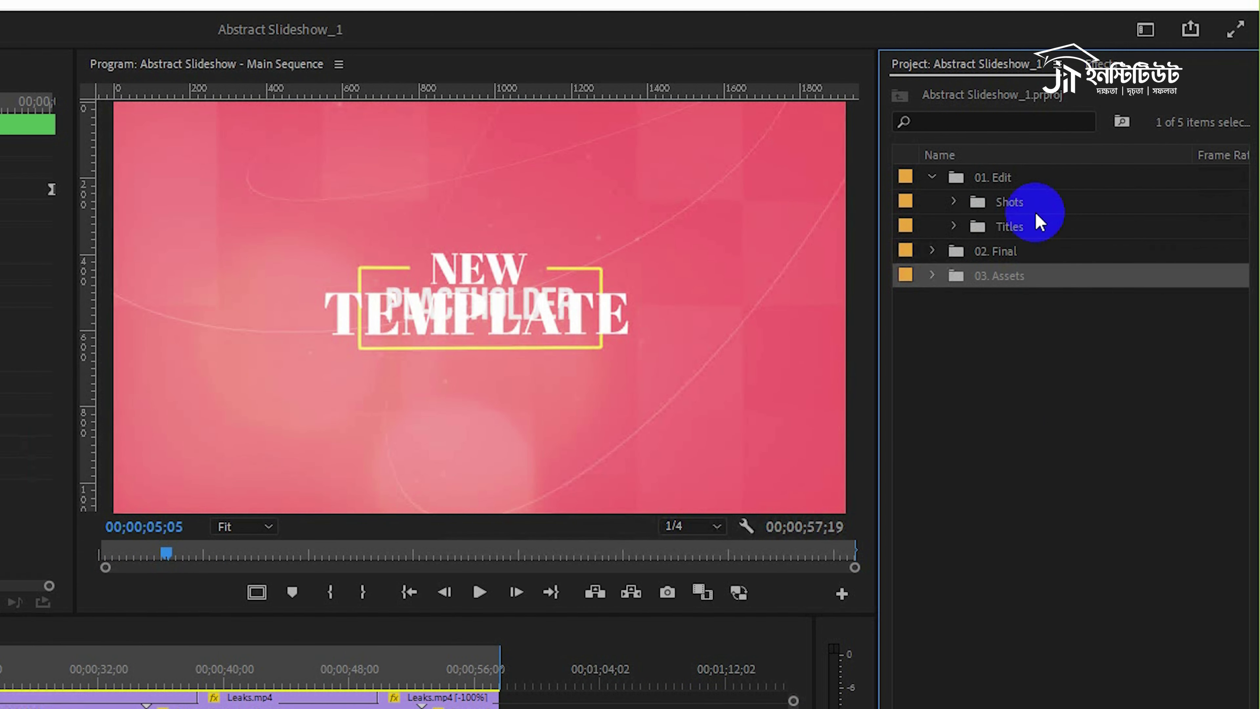
click(993, 185)
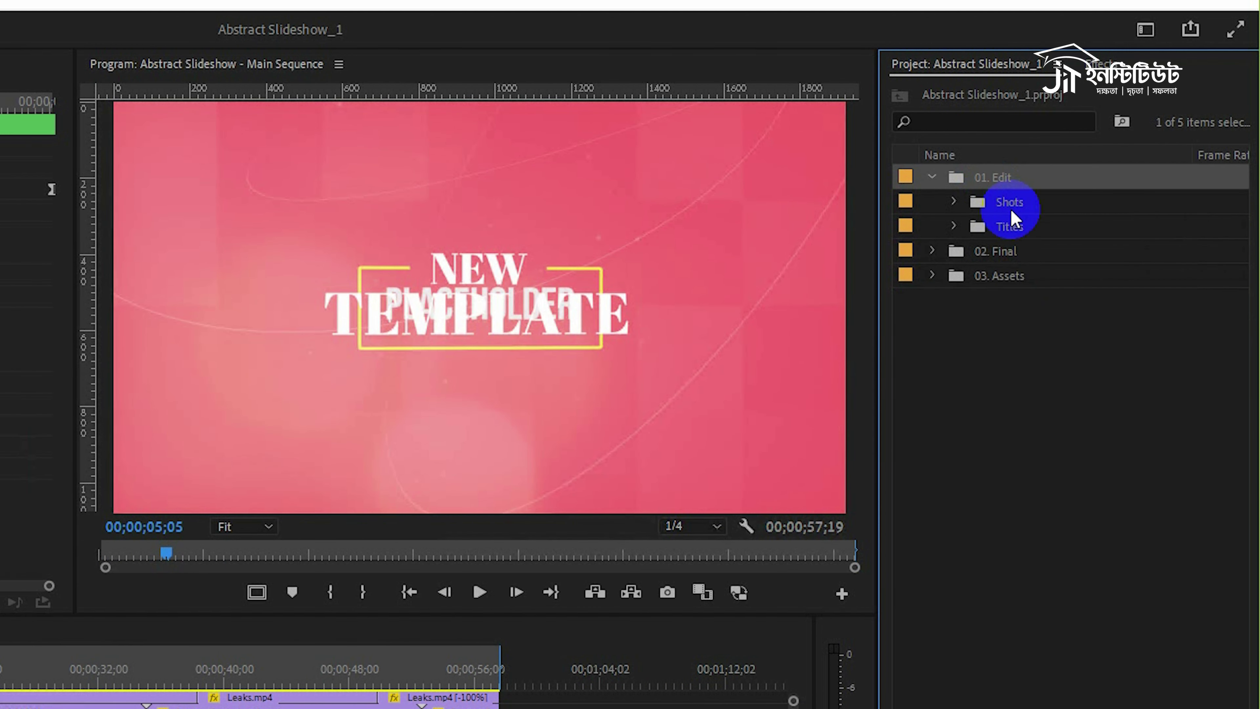
Expand the Shots and Titles bins and select Nested Shot 01 and Nested Shot 03
click(955, 206)
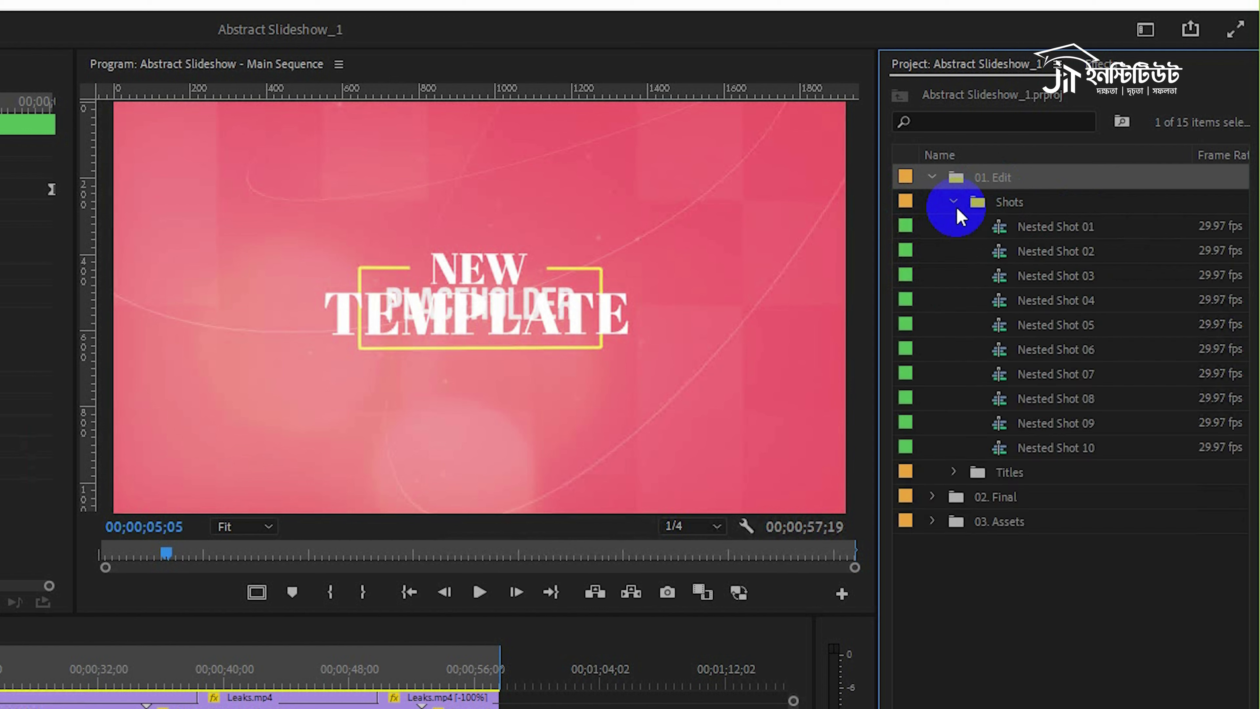
click(957, 473)
click(954, 471)
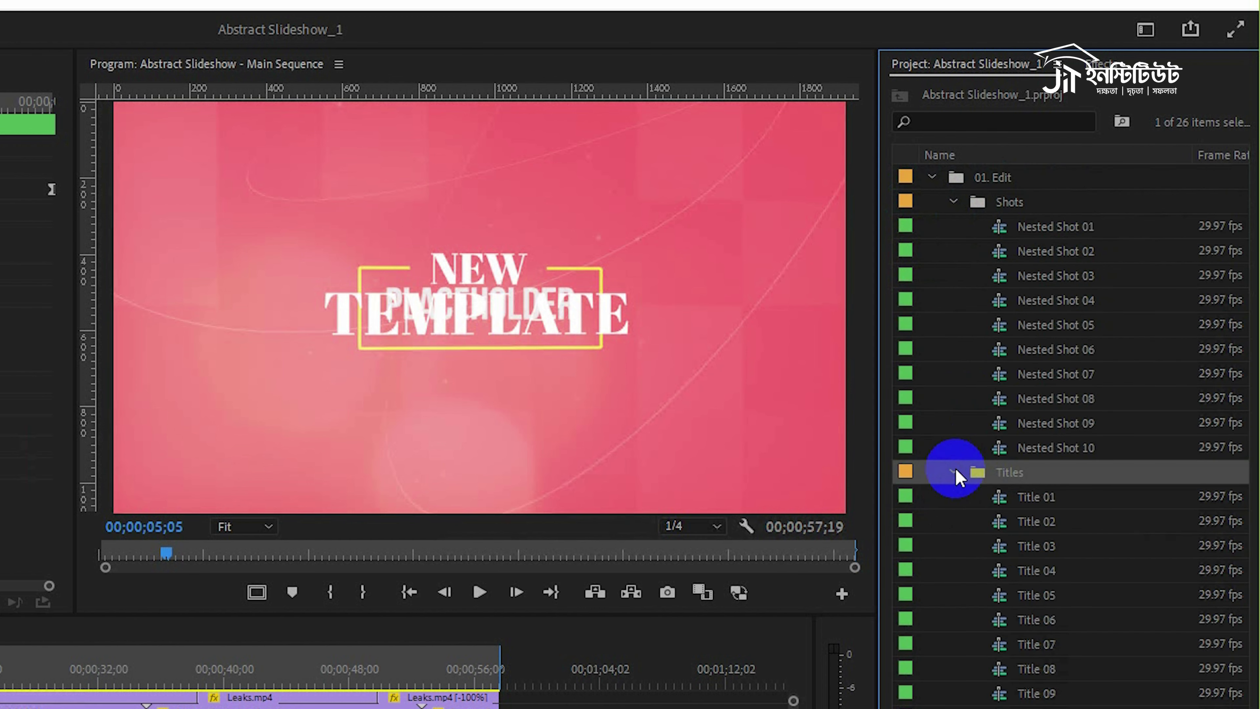
click(1077, 232)
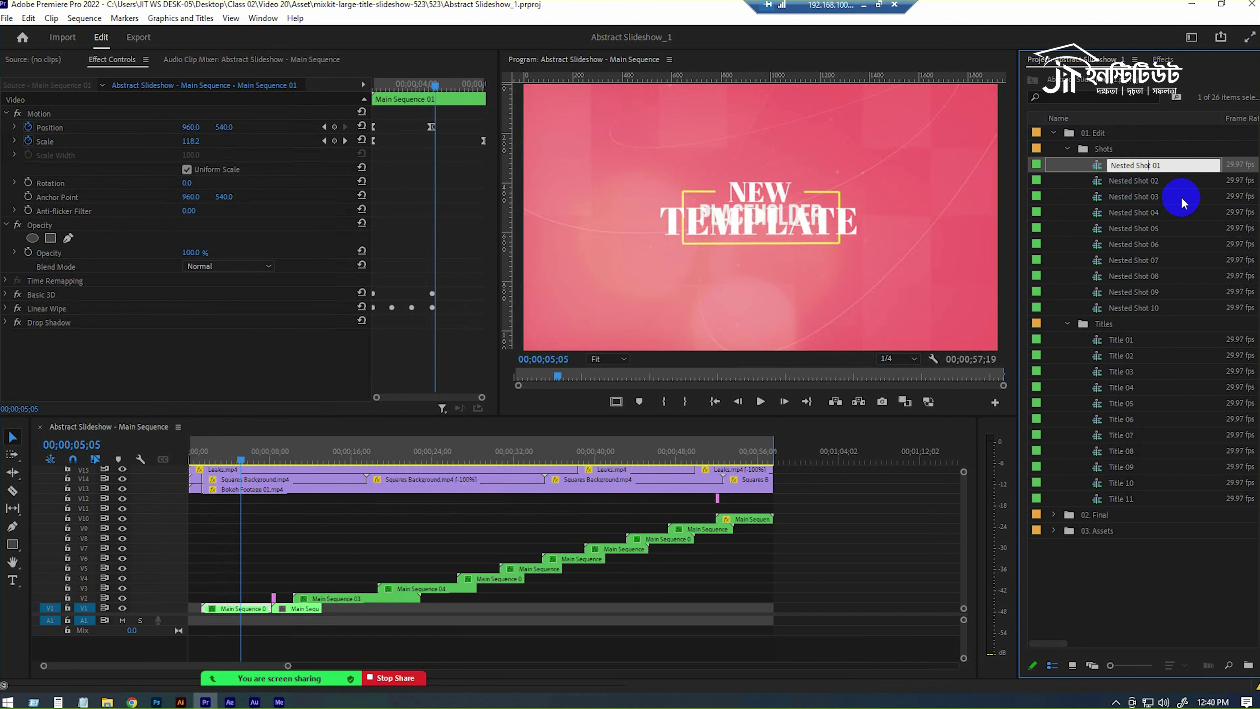
click(1176, 197)
Open Nested Shot 01, preview it, and delete its Placeholder image clip
click(1175, 168)
double_click(1175, 170)
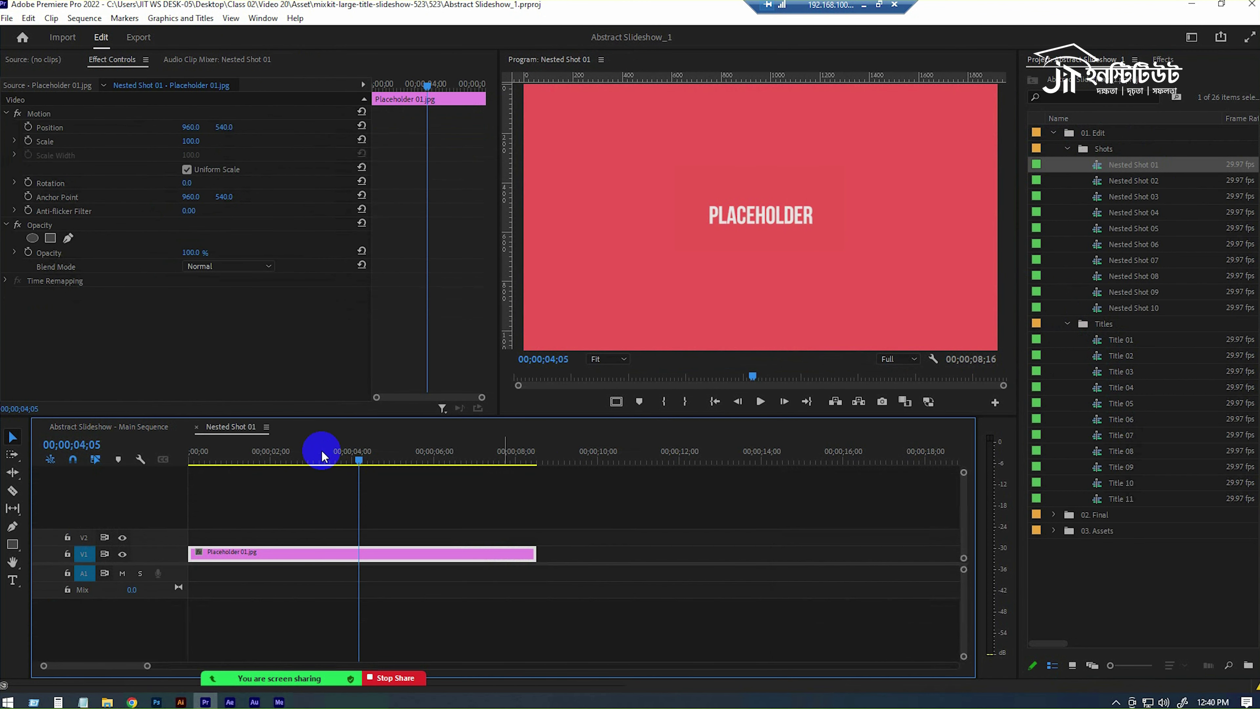
drag(332, 457, 418, 474)
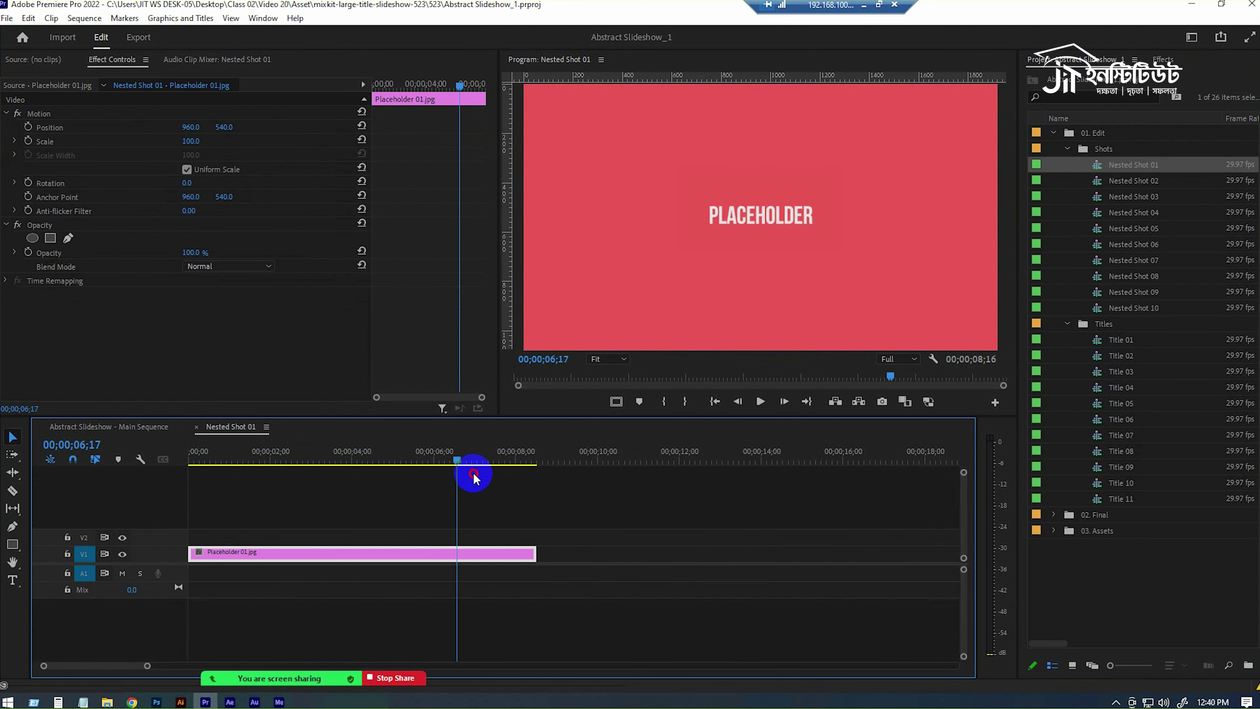
drag(417, 474, 267, 502)
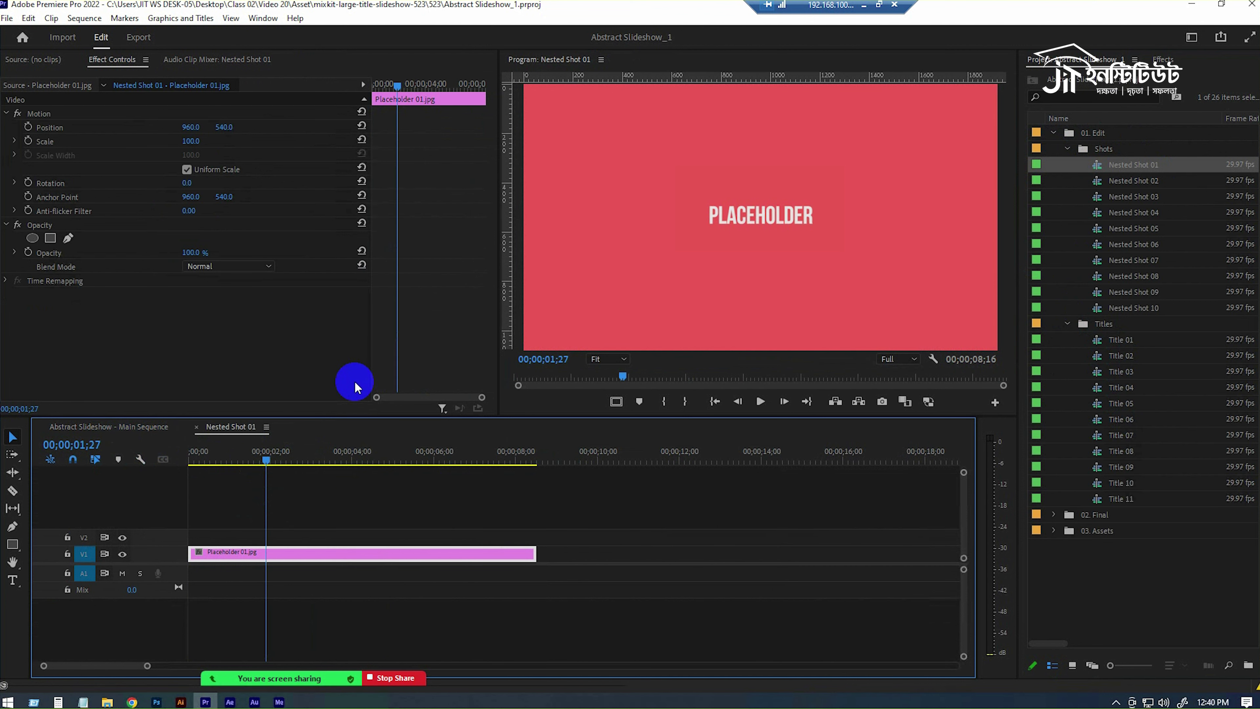
click(349, 556)
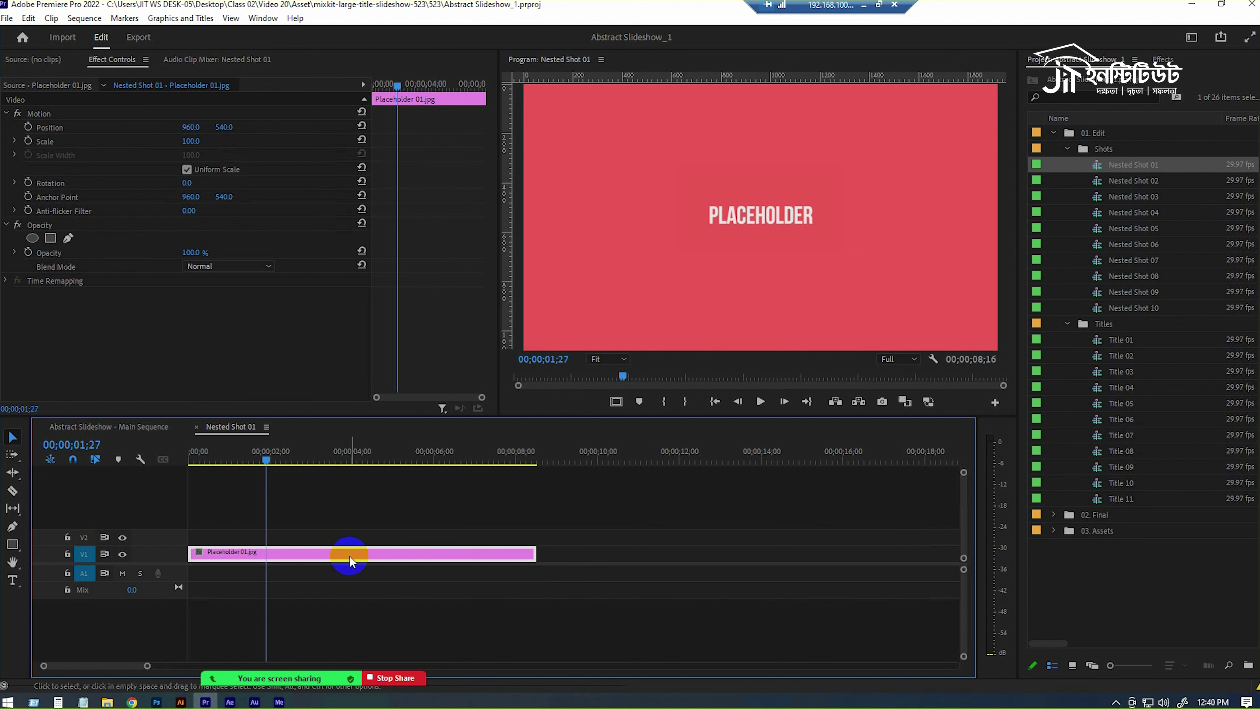
key(Delete)
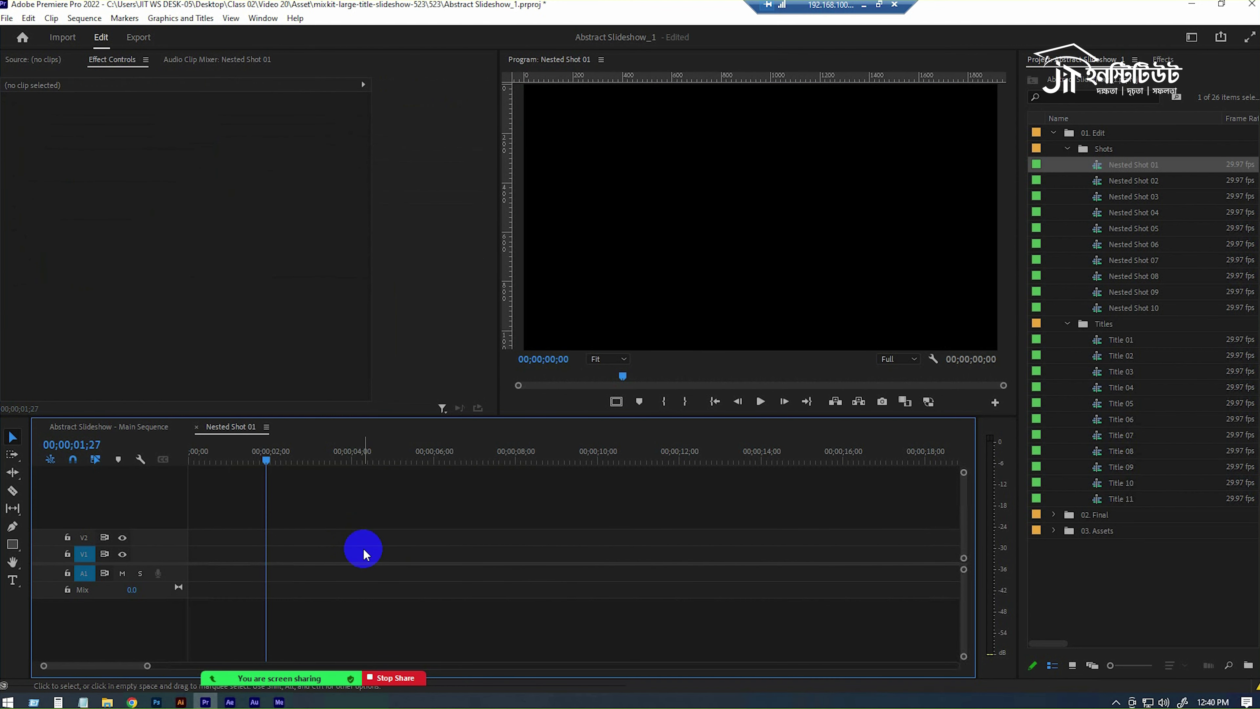
Place the side-view young-man-by-window footage from File Explorer onto V1 of Nested Shot 01
key(alt+Tab)
click(626, 303)
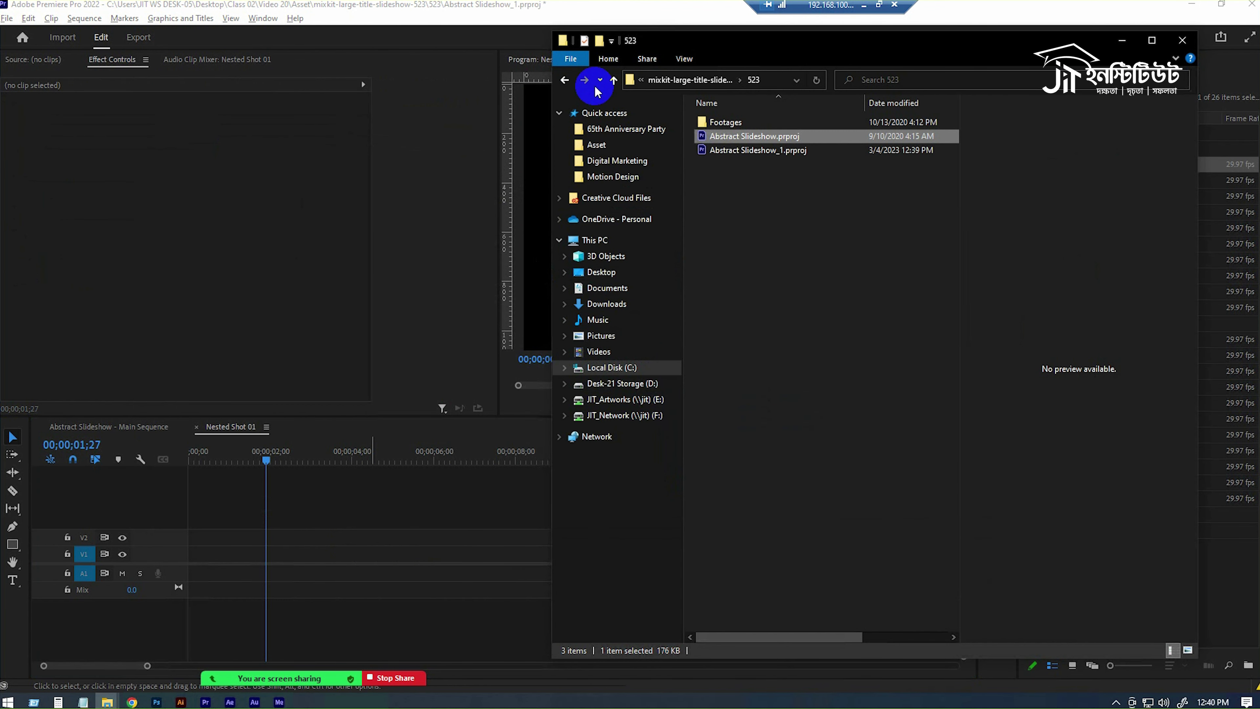
click(613, 80)
click(613, 81)
click(613, 81)
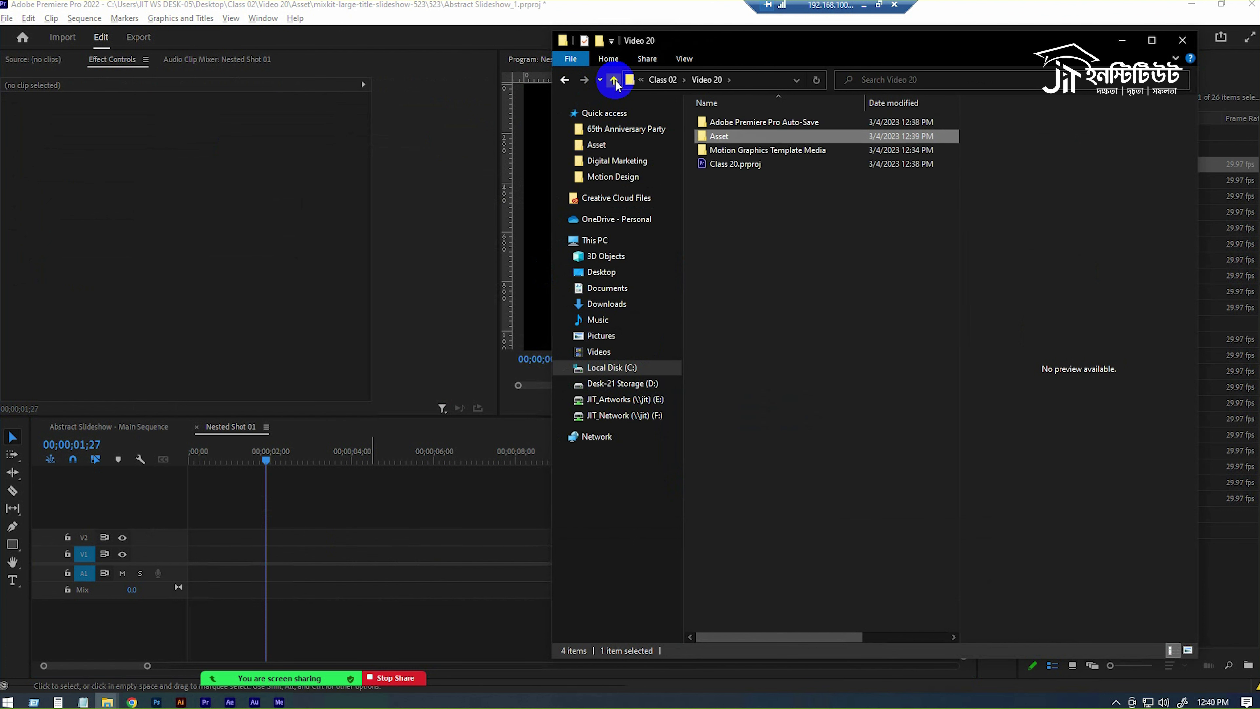
click(613, 80)
double_click(776, 276)
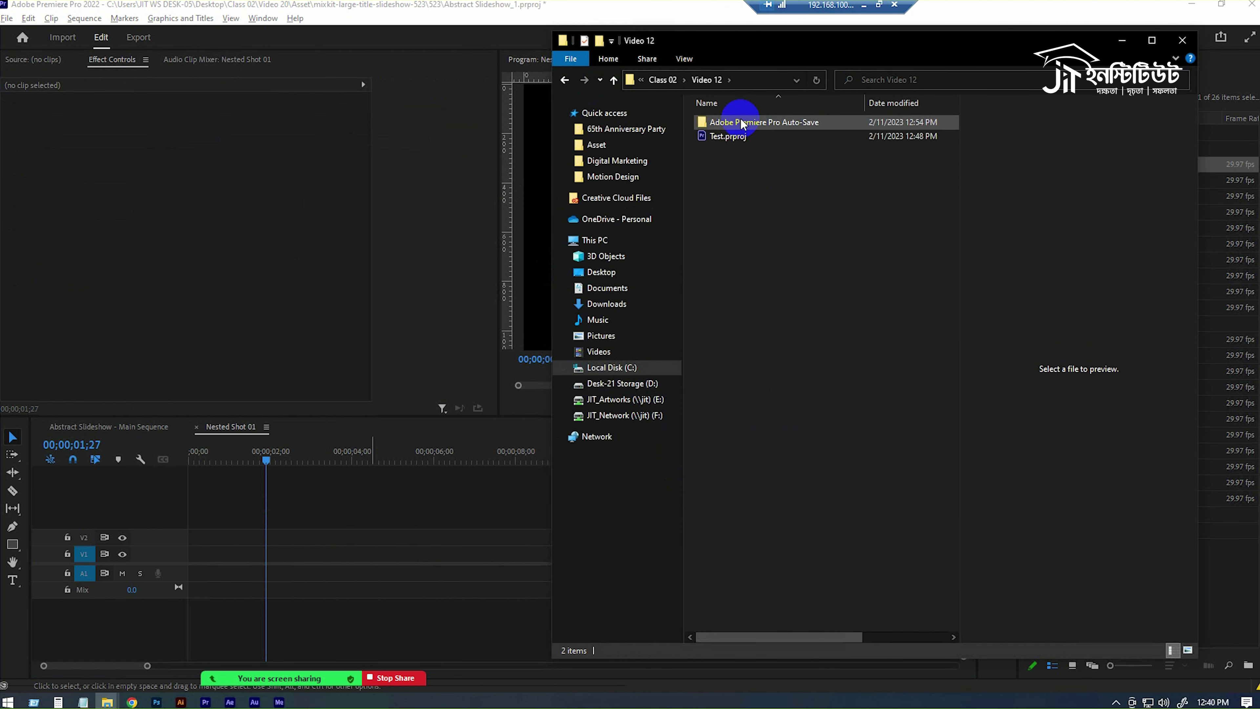
click(614, 80)
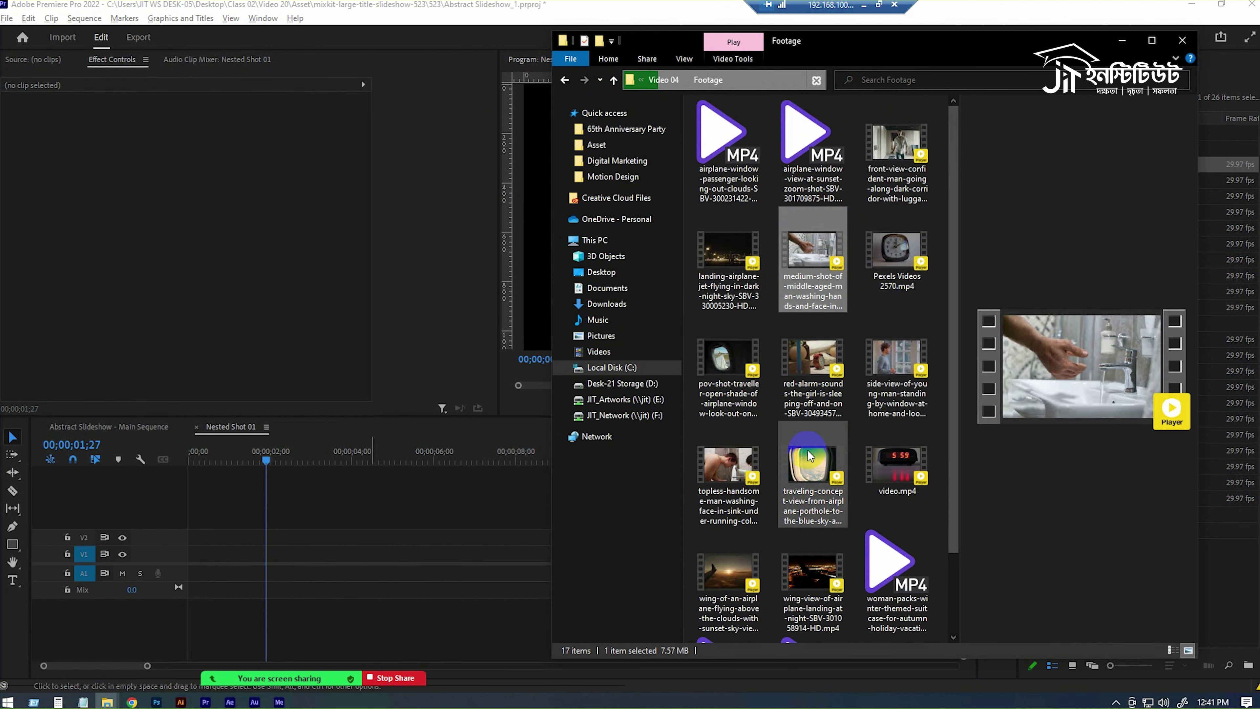
mouse_move(907, 357)
mouse_down()
mouse_move(194, 560)
mouse_move(216, 554)
mouse_up()
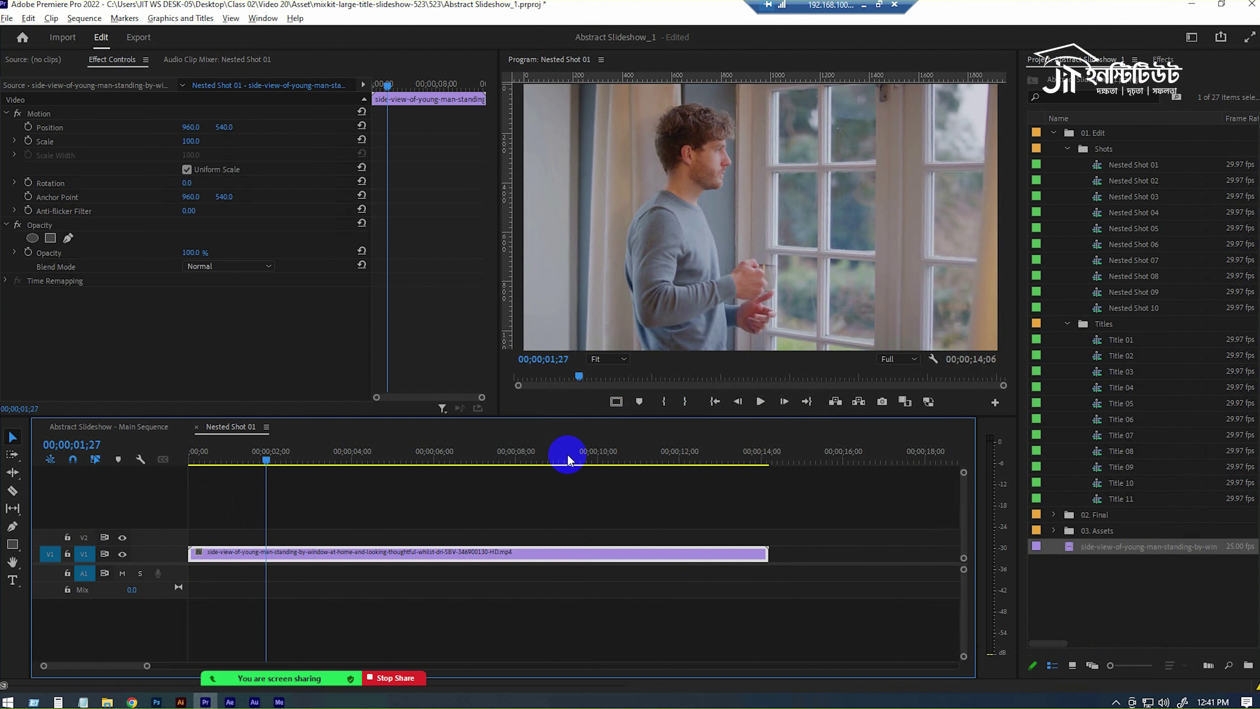
Play the Main Sequence, then scrub through 08;11 and 10;29 to the Clean Animation section
click(96, 428)
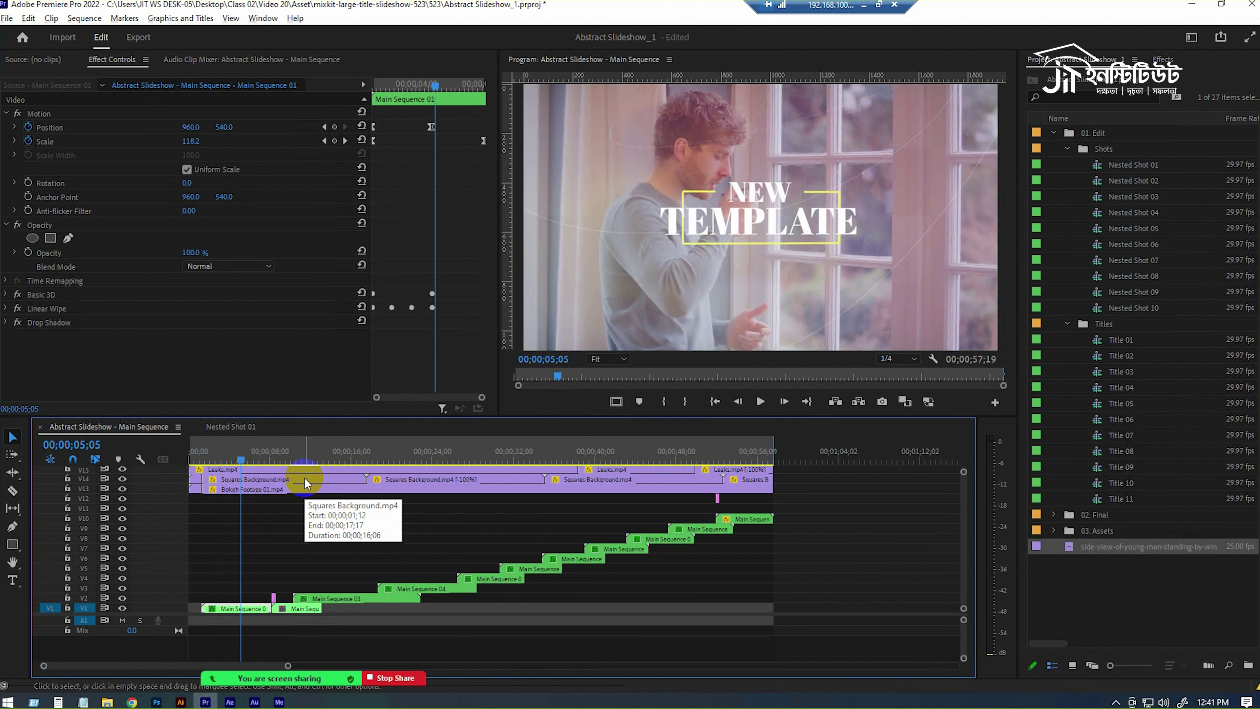
key(space)
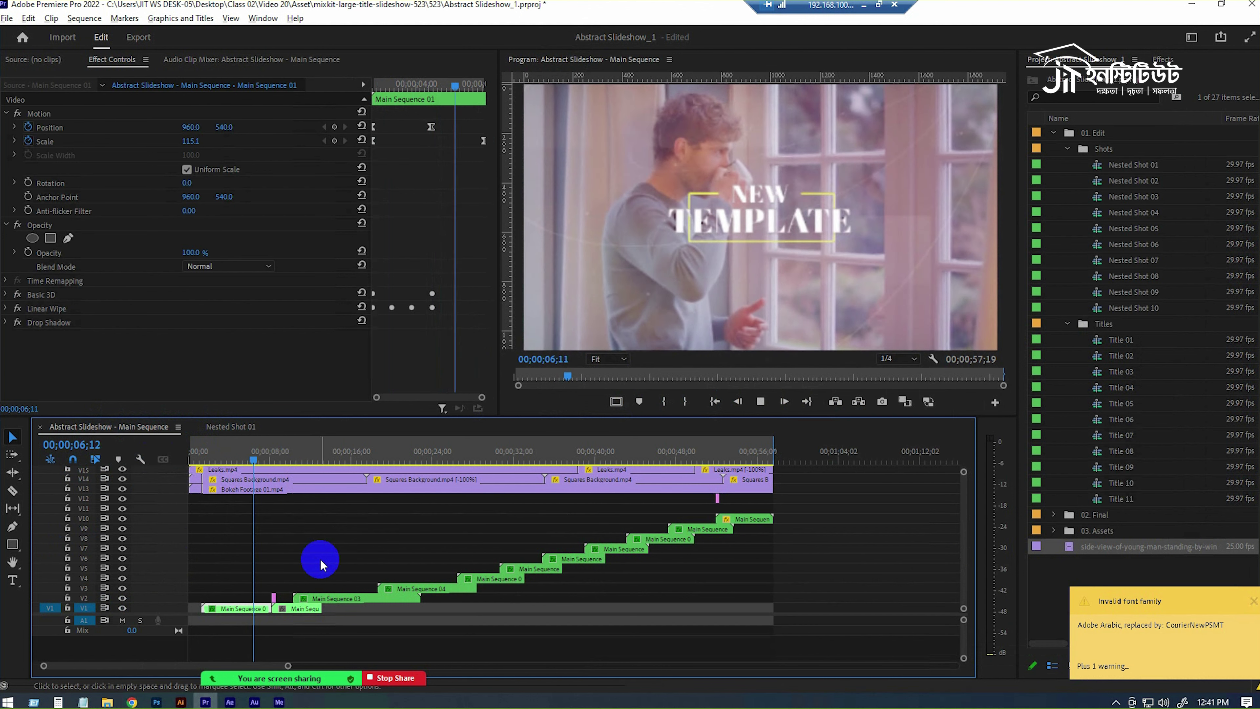
key(space)
click(272, 479)
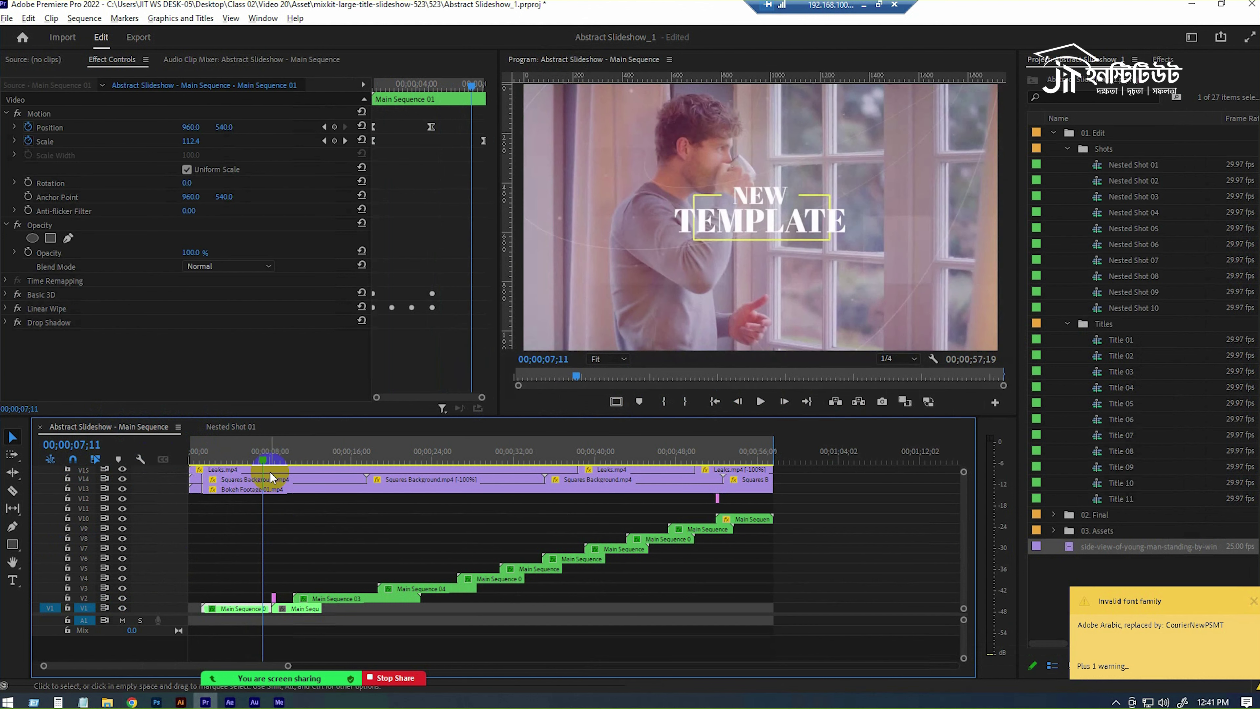
drag(265, 467, 277, 466)
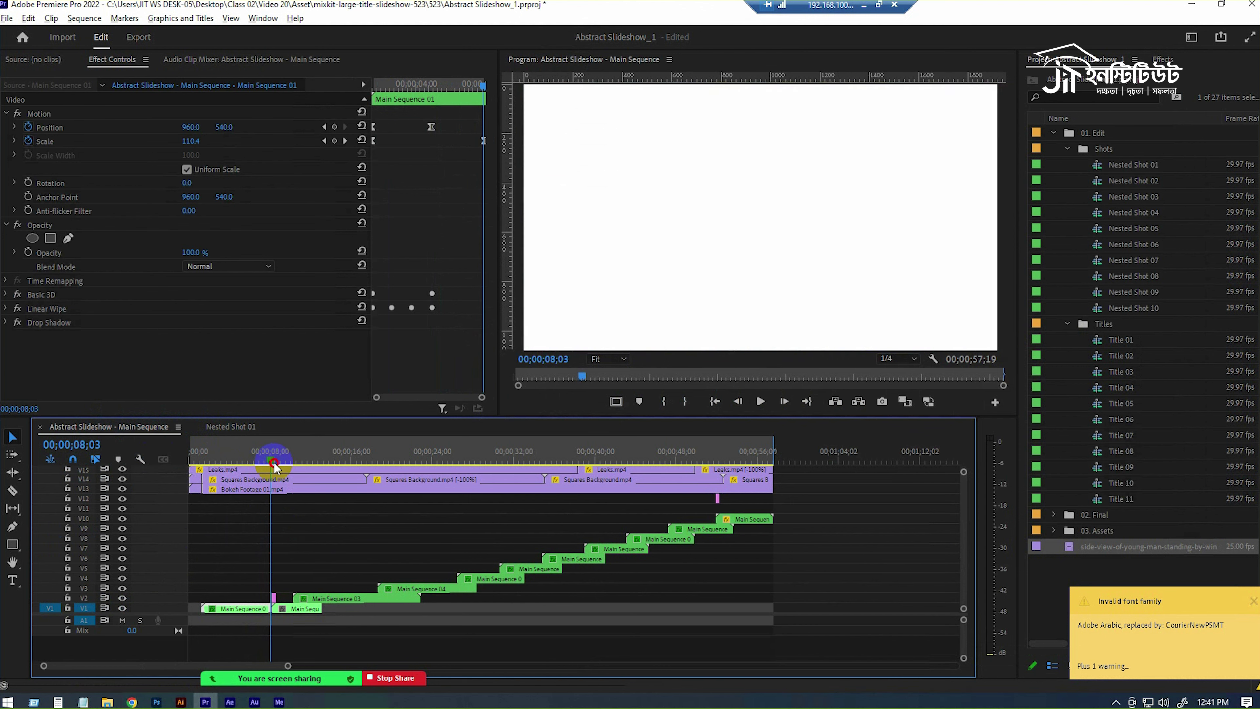
drag(276, 466, 318, 467)
click(353, 598)
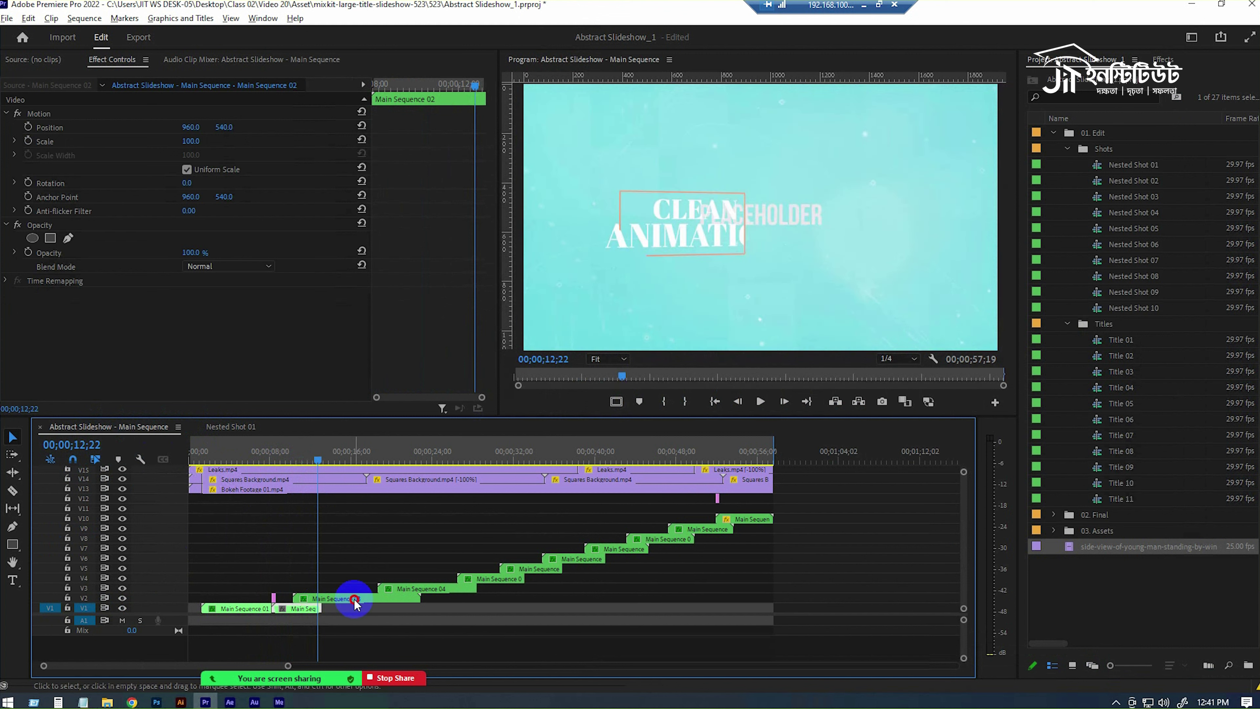
Swap Nested Shot 02's placeholder for the front-view man-with-luggage clip, then close both nested timelines
click(1135, 183)
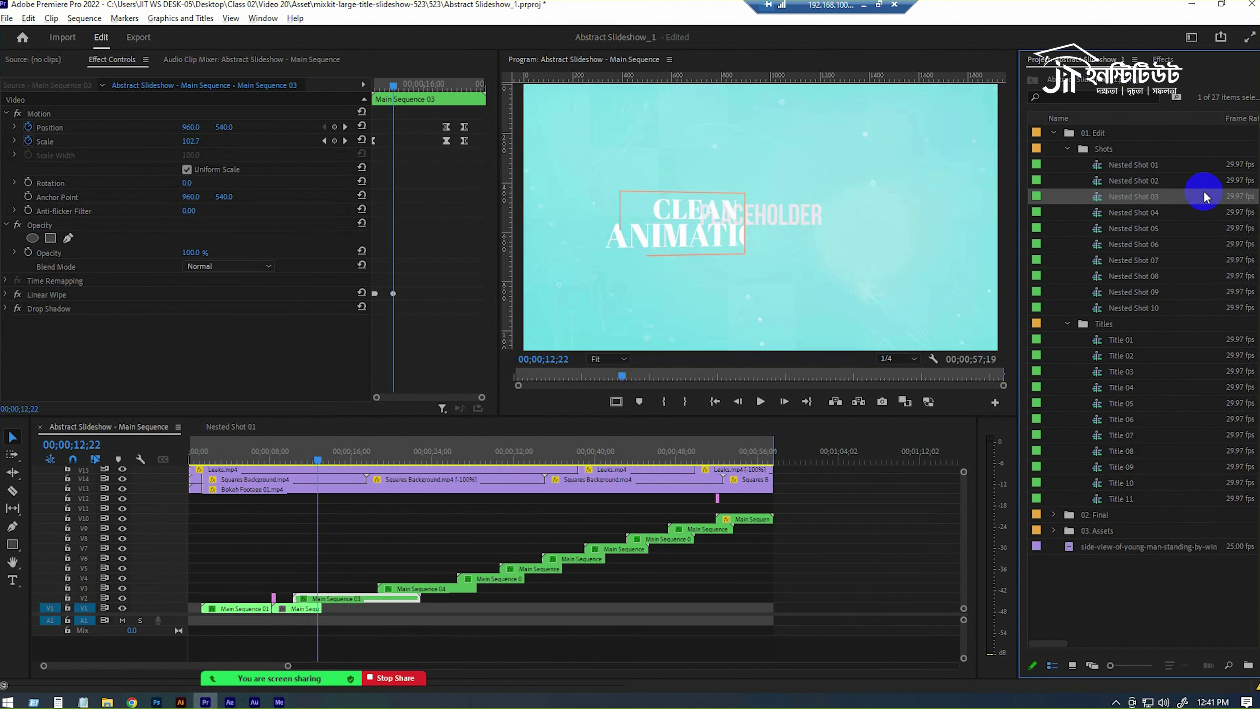
double_click(1176, 181)
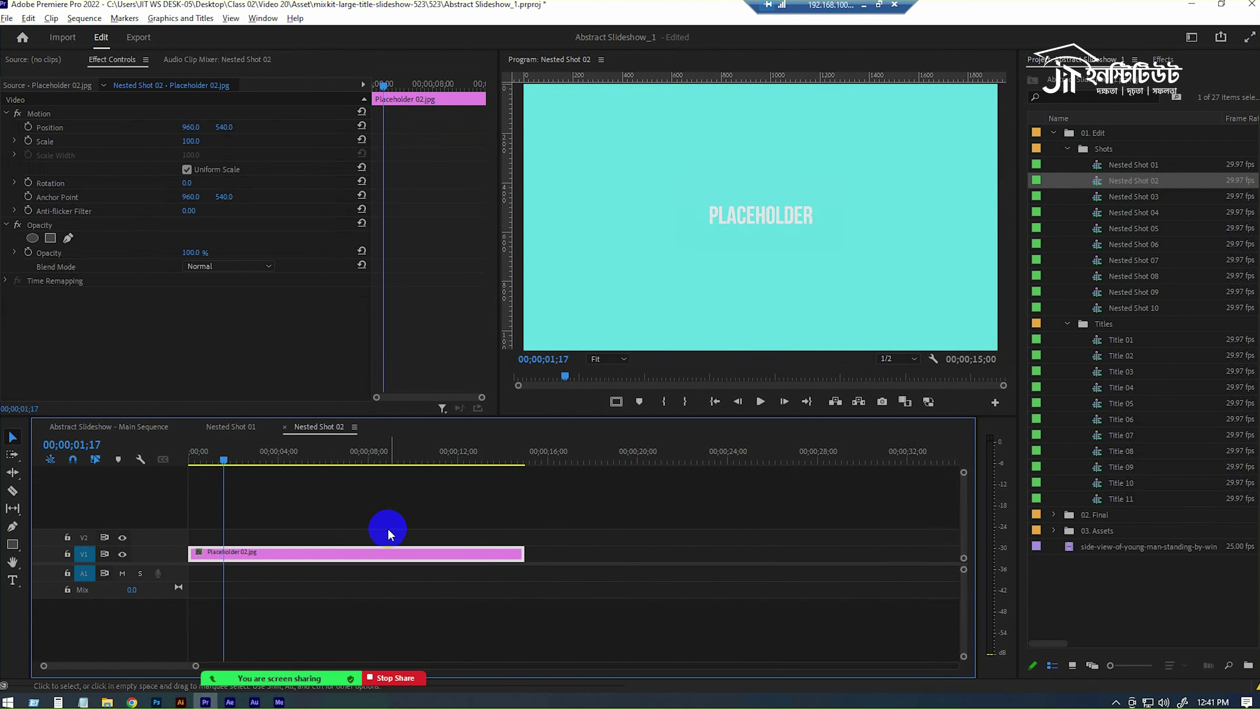
key(Delete)
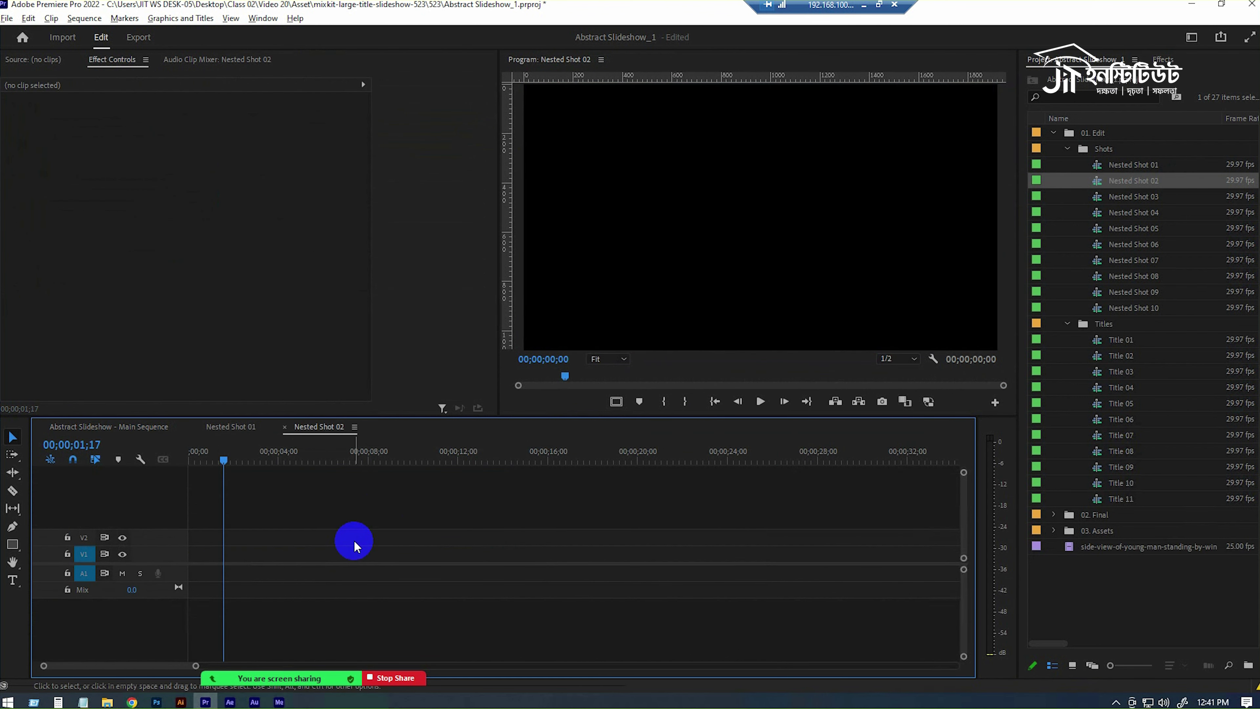
key(alt+Tab)
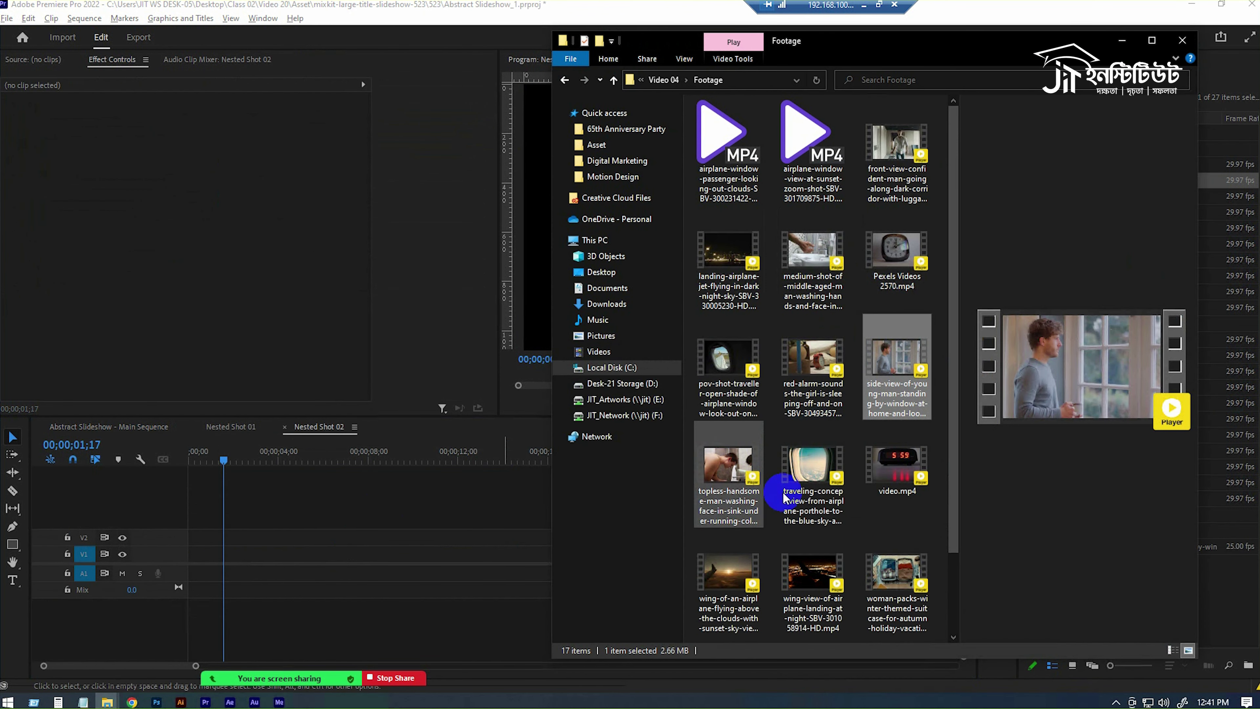
drag(896, 149, 201, 553)
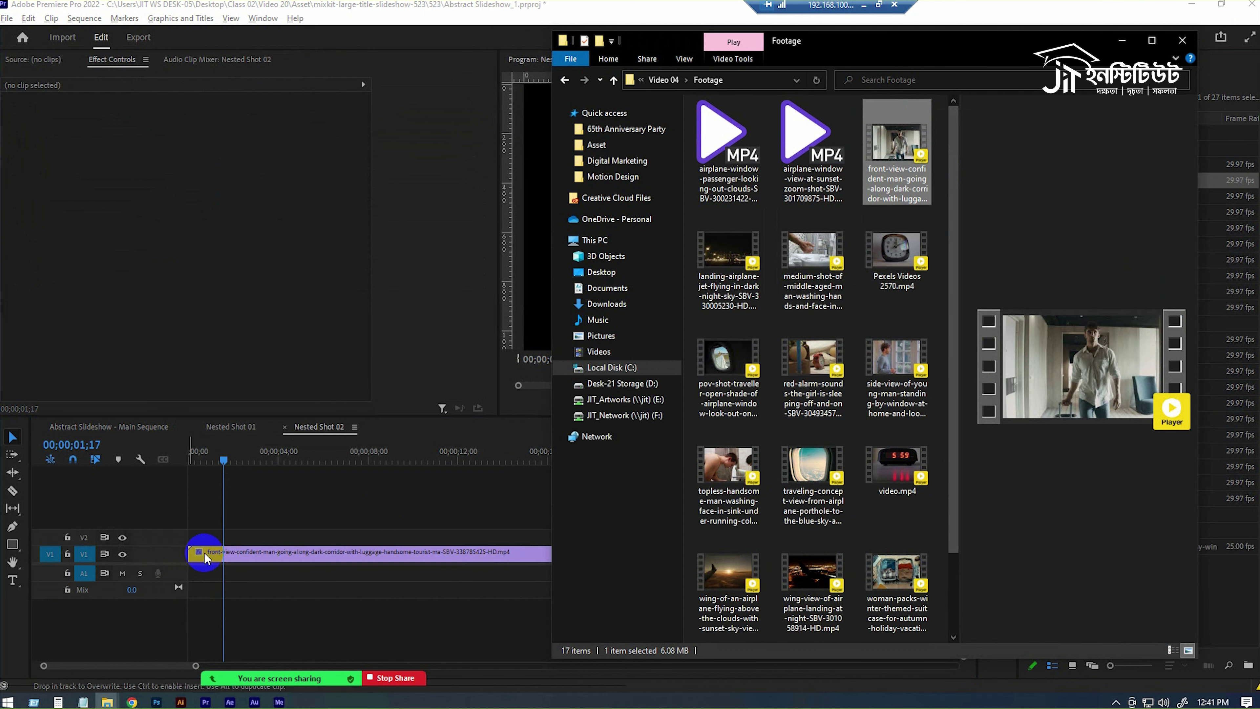
click(220, 554)
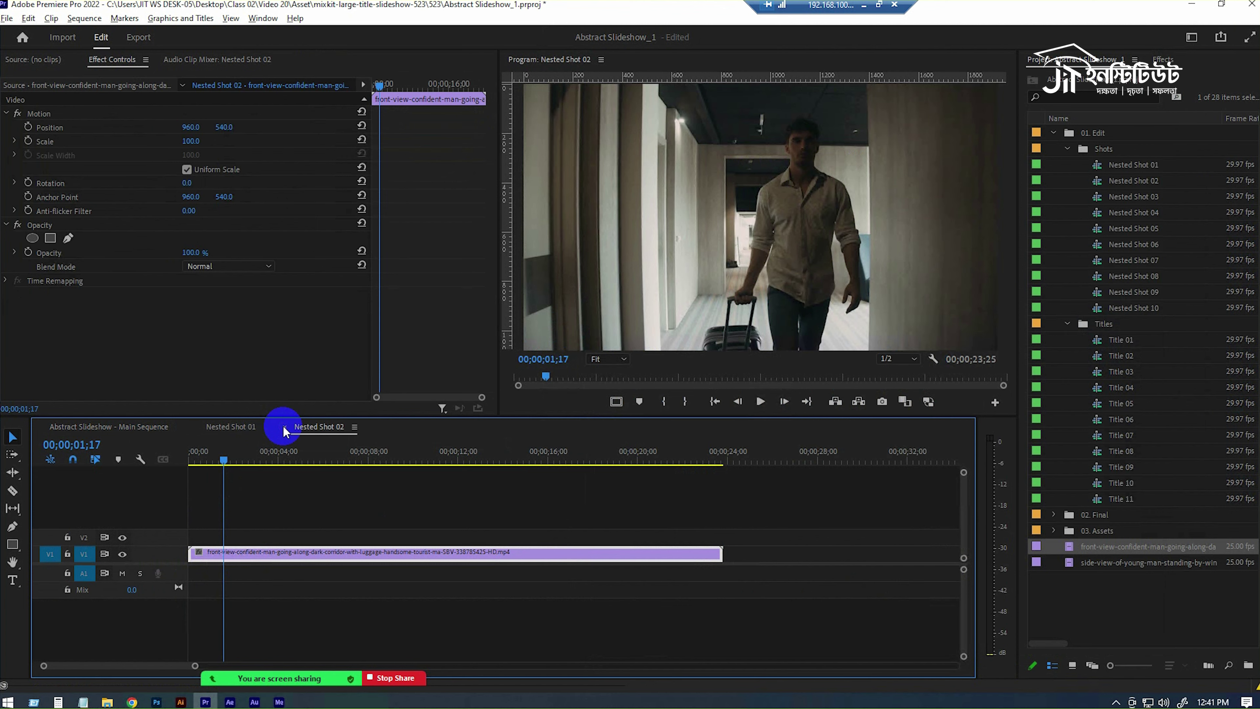
click(284, 430)
click(200, 426)
click(144, 428)
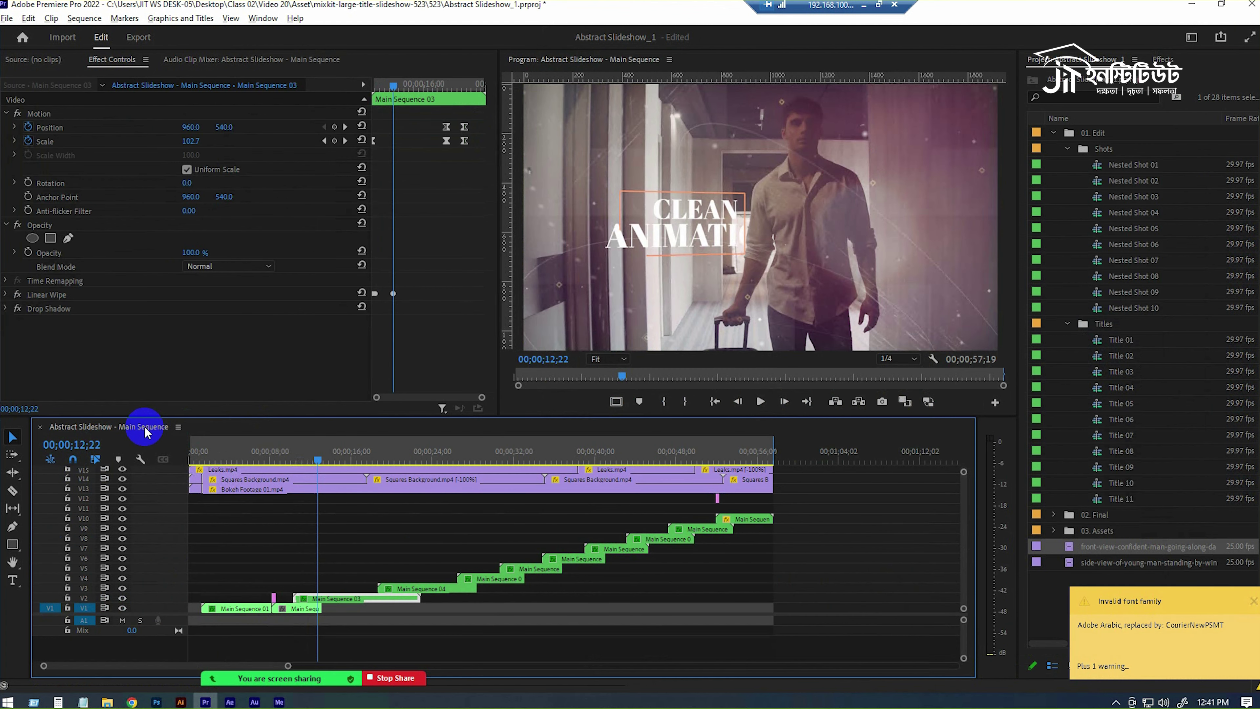
key(space)
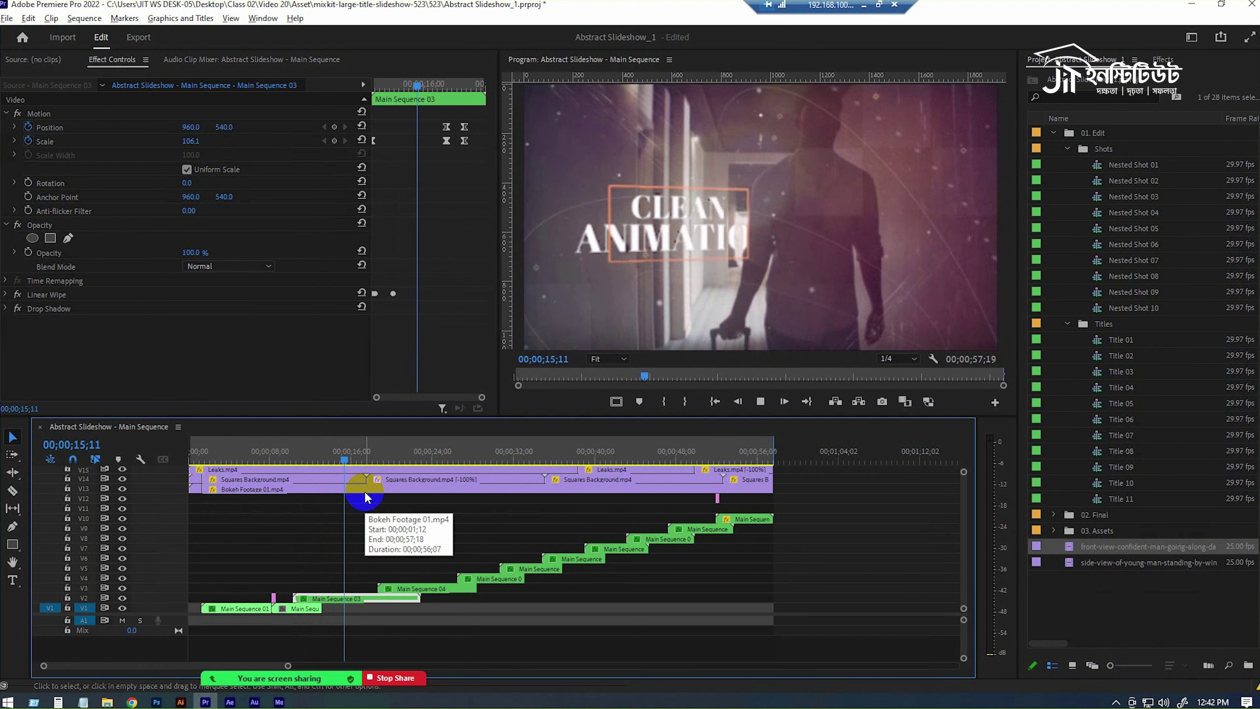
key(space)
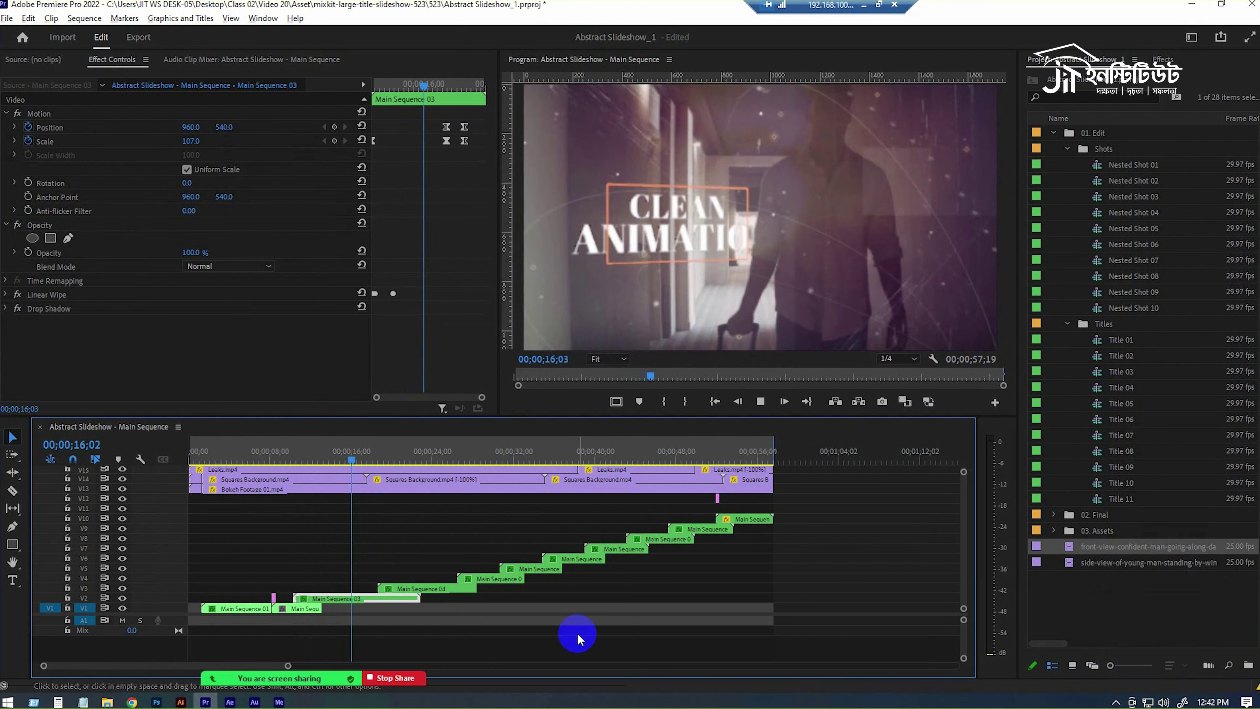
key(space)
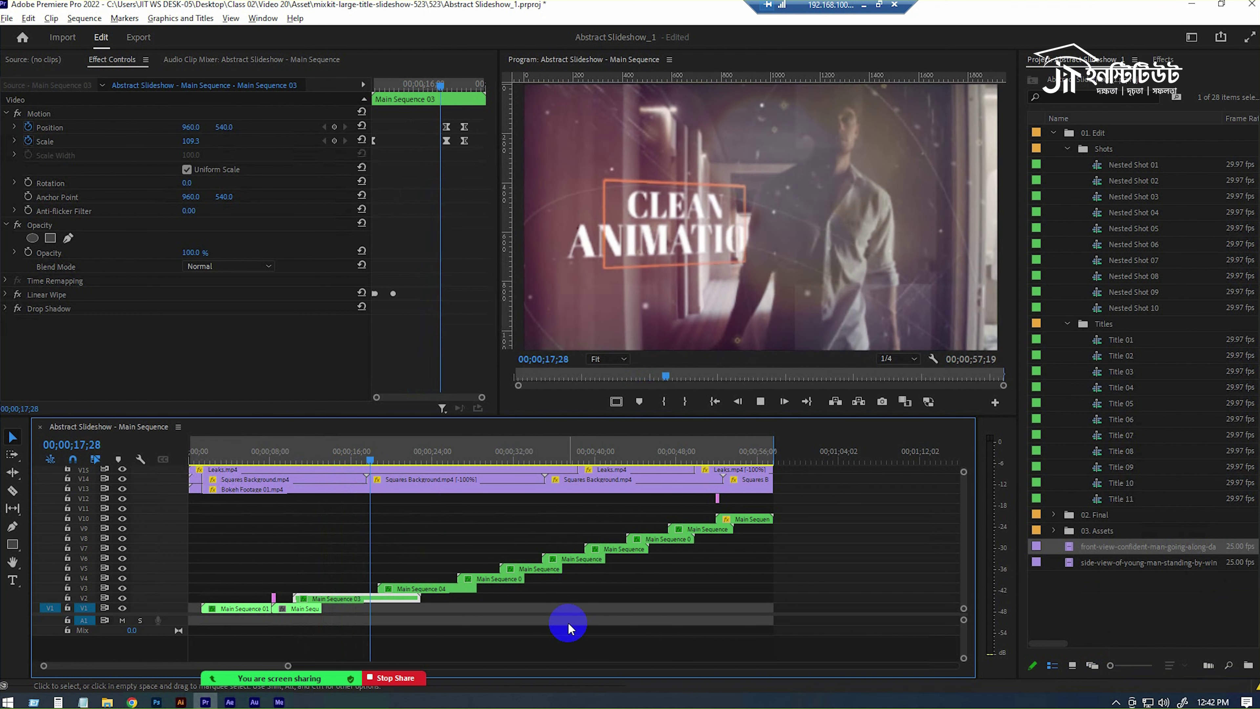
key(space)
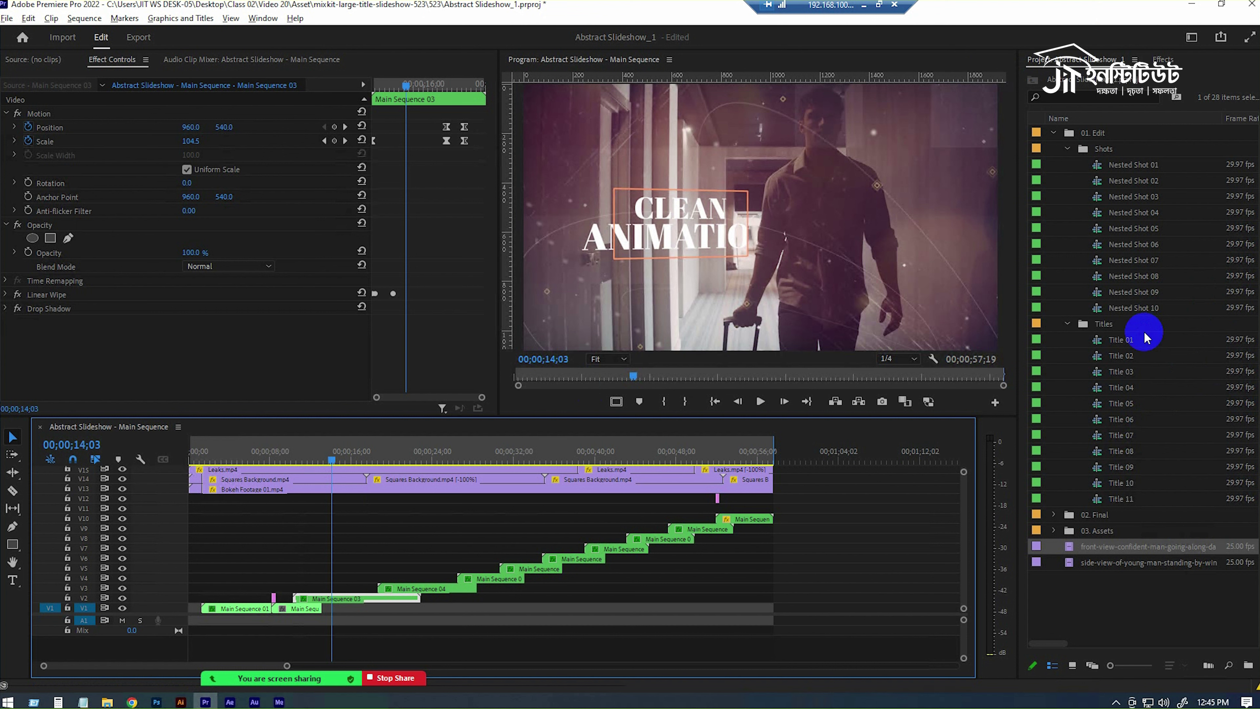
click(1251, 4)
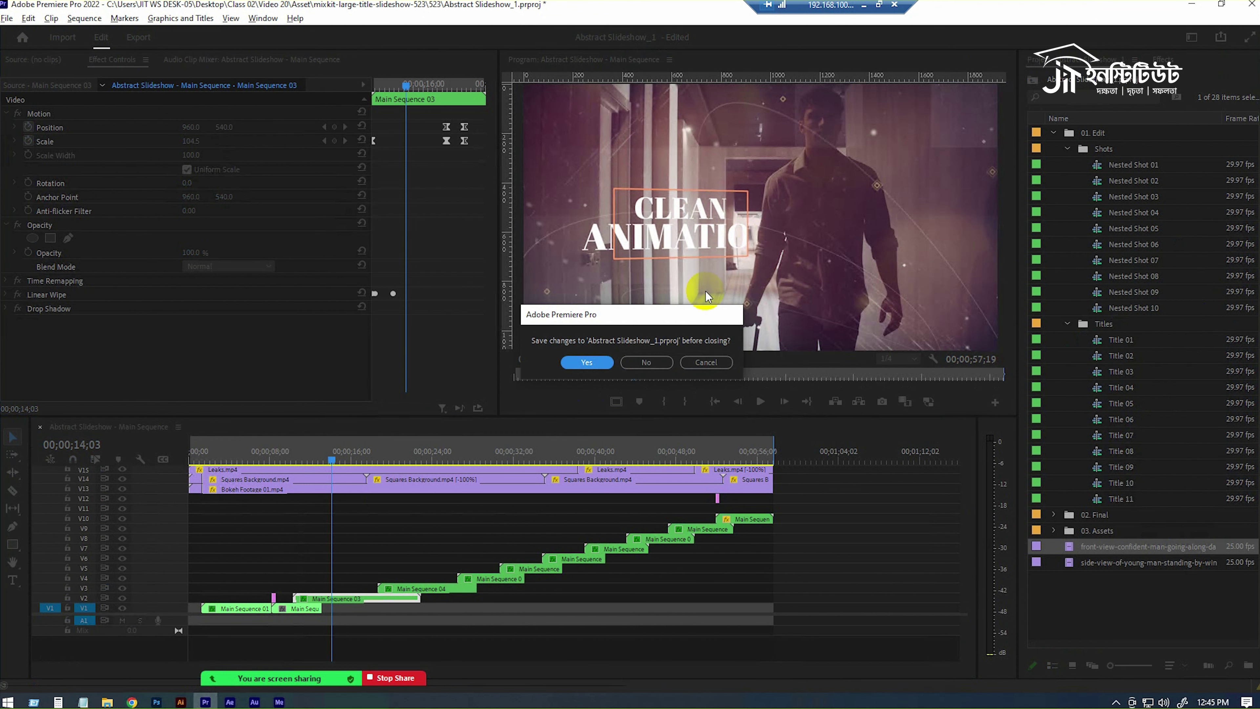
Cancel closing the project, review and close the font-warning log, and open Title 01
click(706, 362)
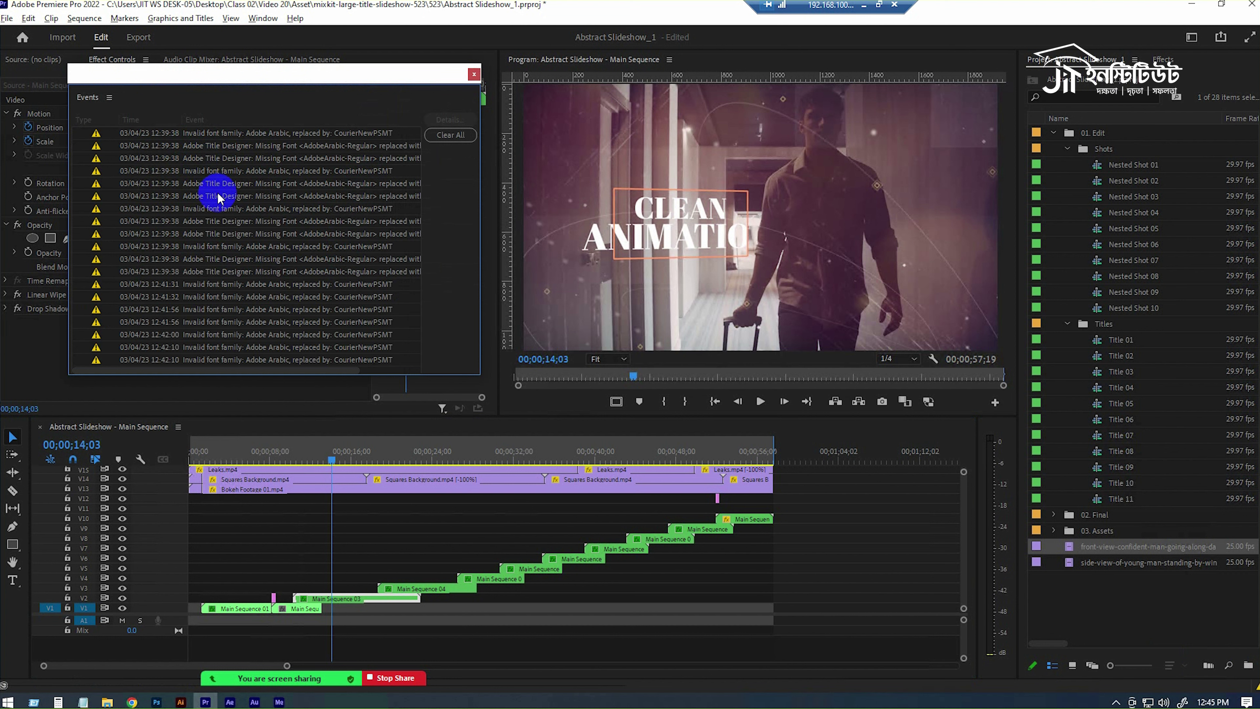
click(273, 133)
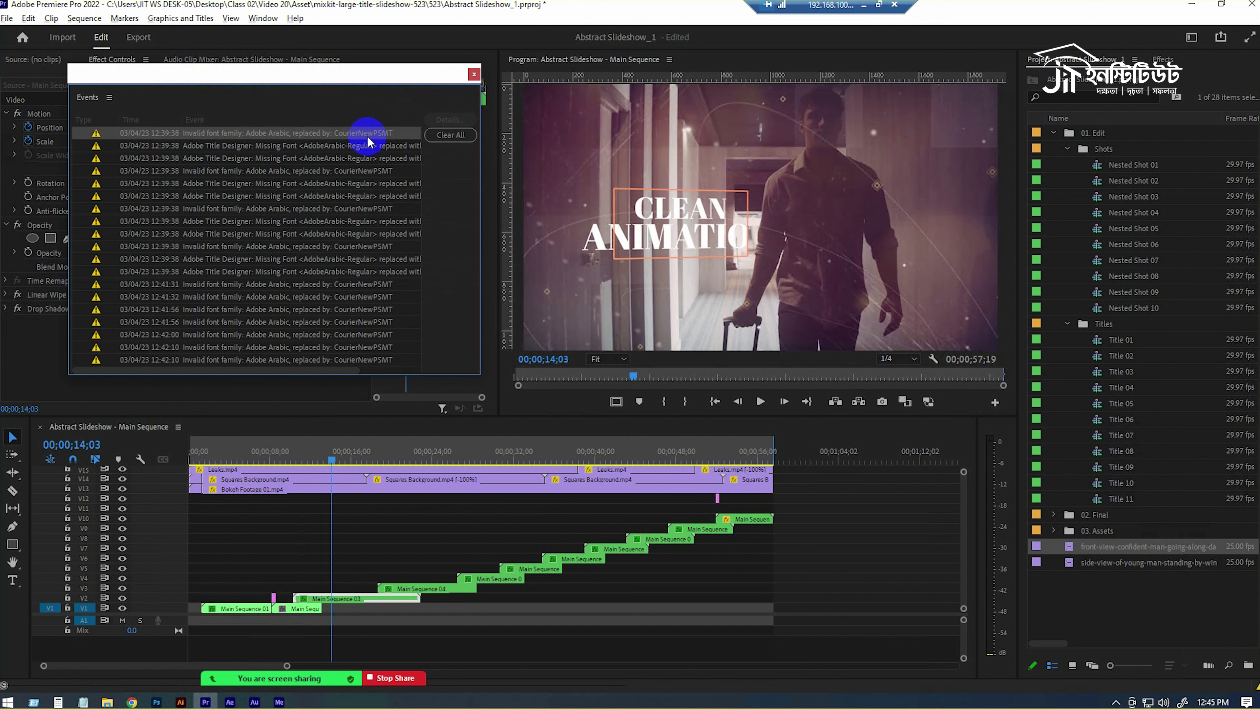
click(474, 73)
click(1131, 343)
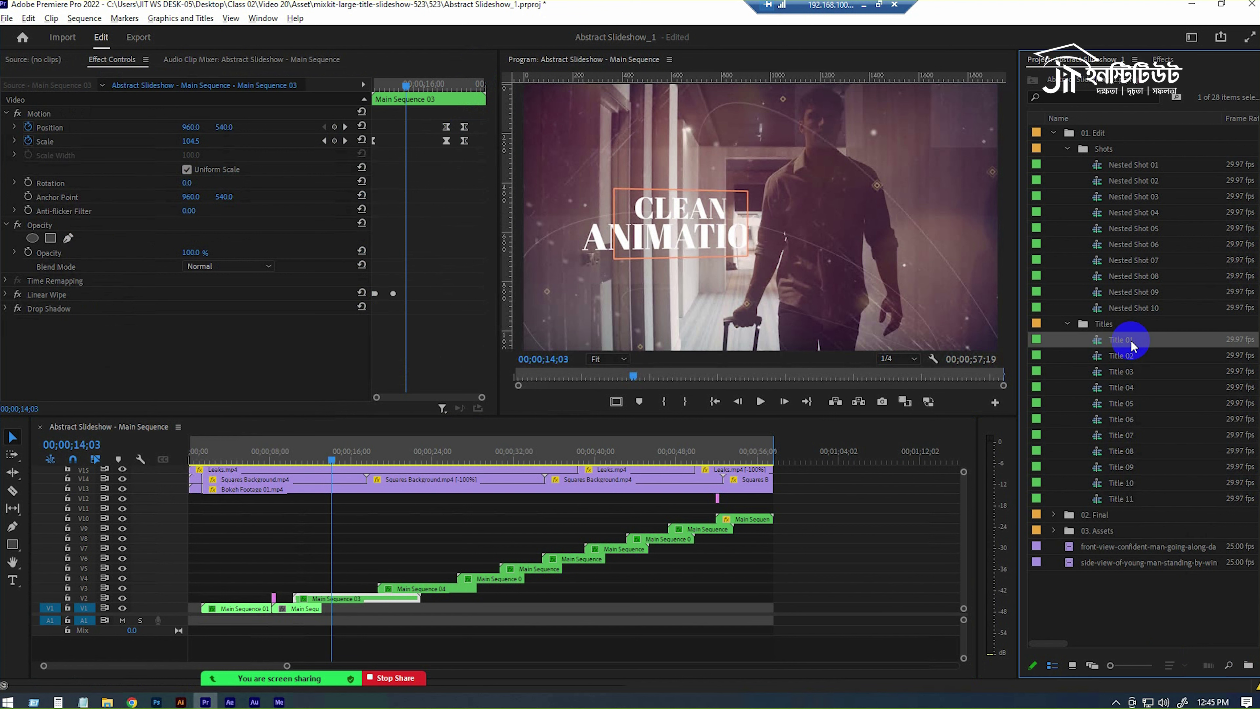
double_click(1160, 339)
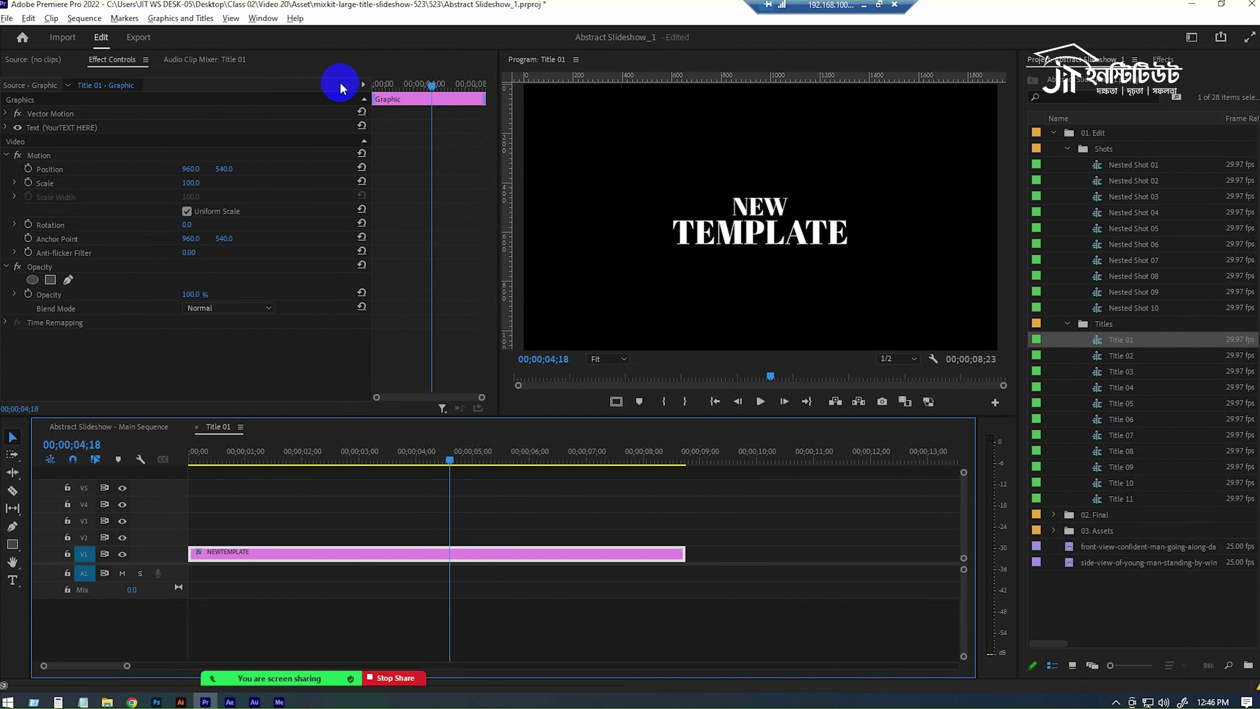
Show Essential Graphics, dock it beside the Project panel, and widen the Program monitor
click(260, 19)
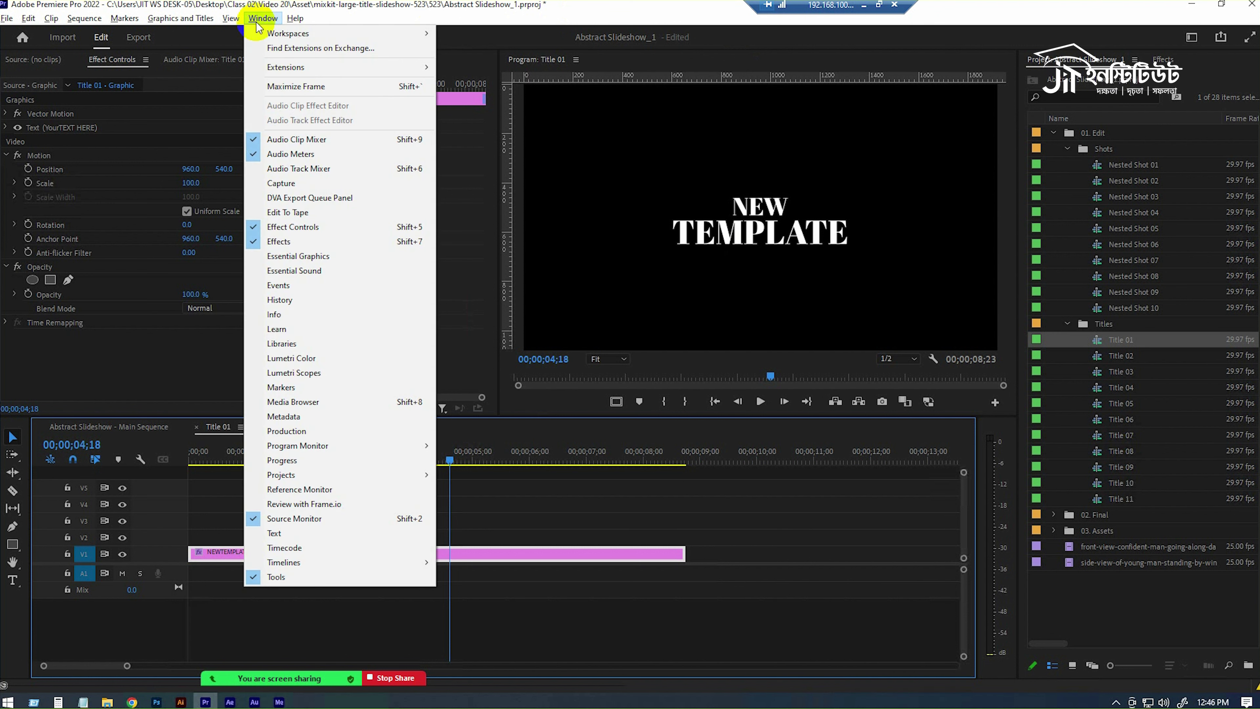
click(292, 242)
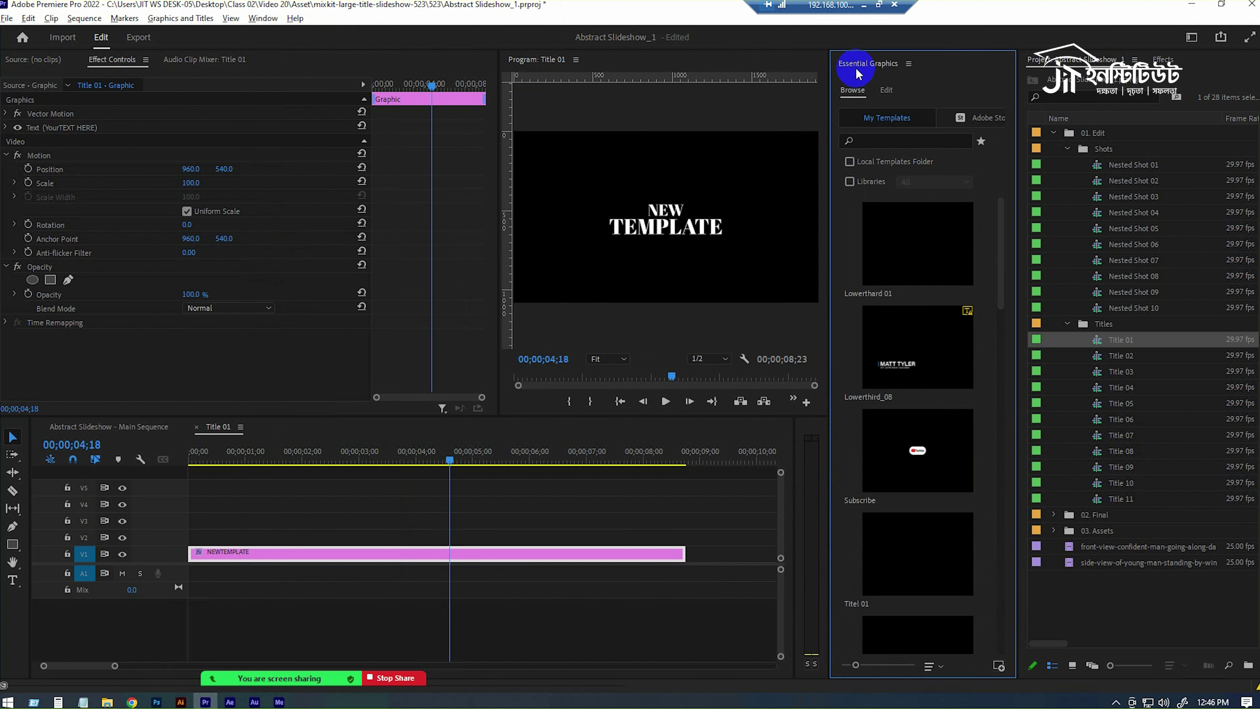
click(1123, 58)
click(1162, 59)
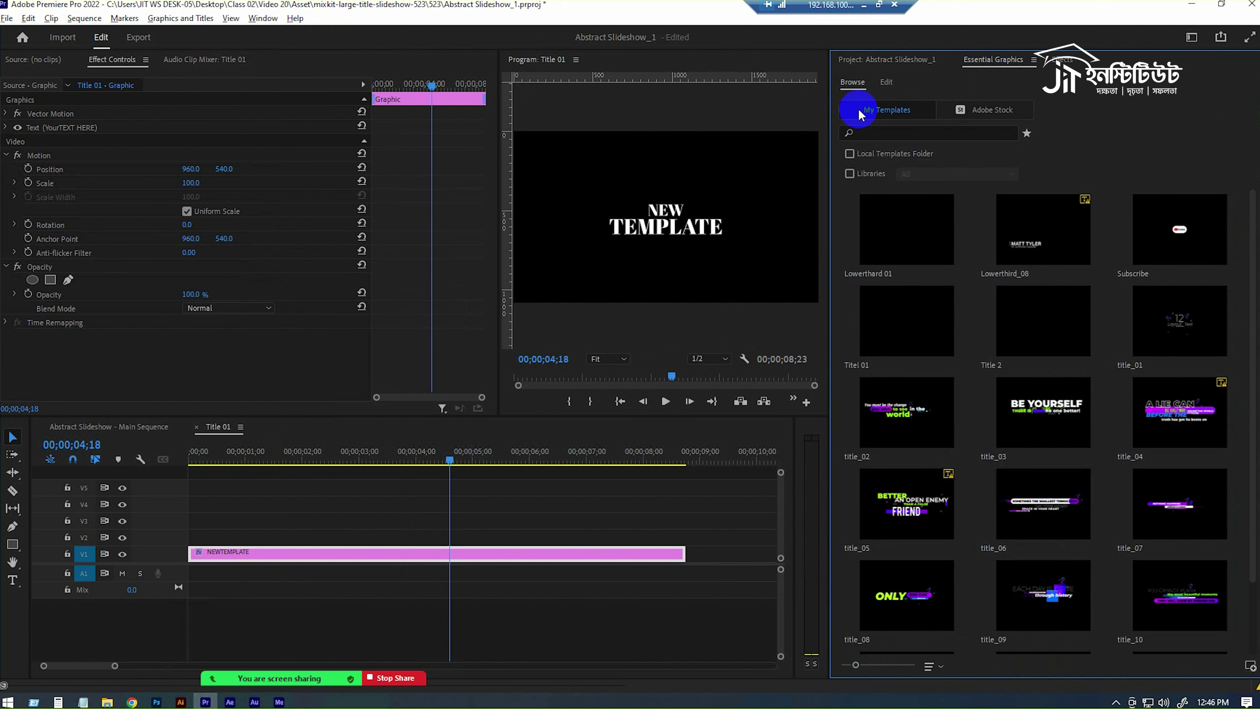
drag(829, 141, 1007, 155)
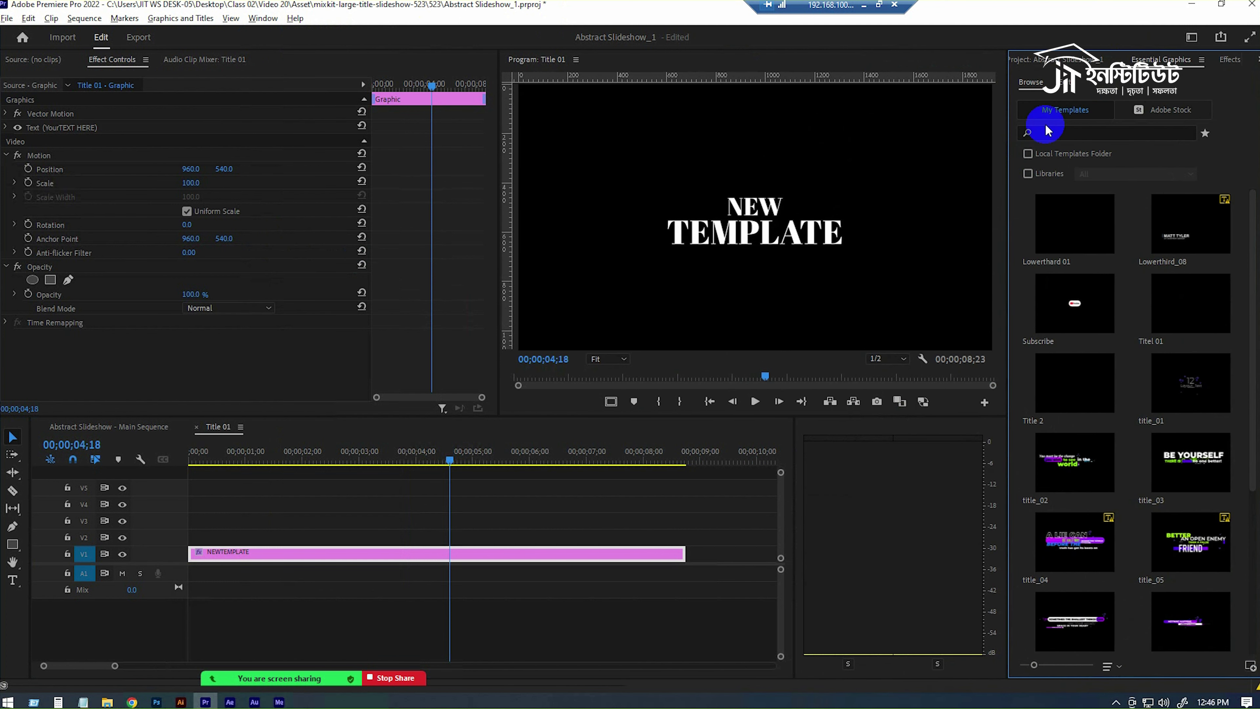
Select the NEWTEMPLATE text layer and select all of its title text in the monitor
click(1069, 86)
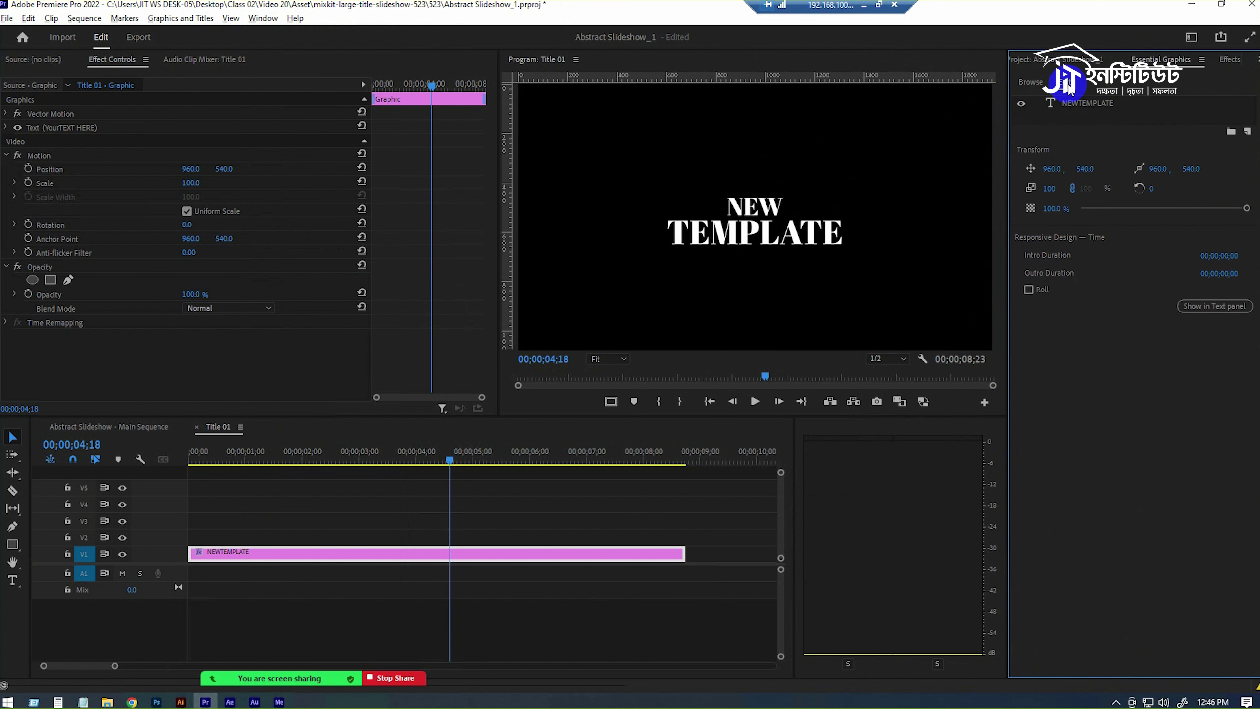
click(1082, 105)
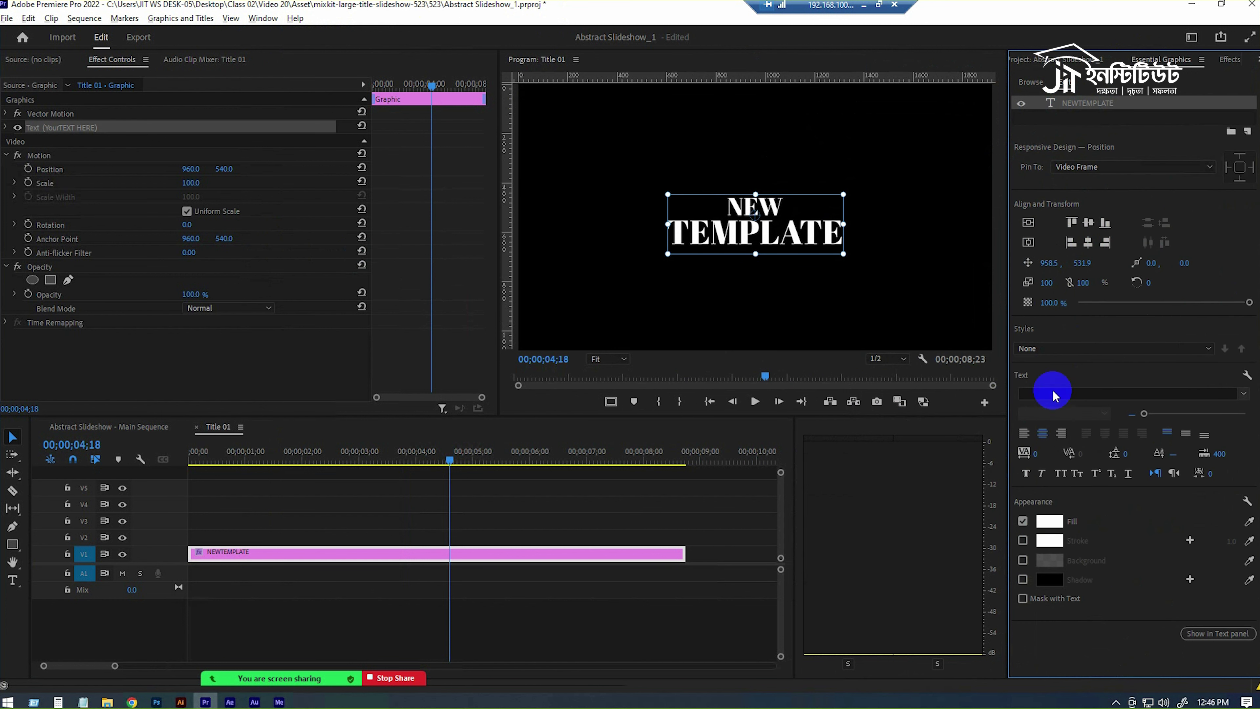
click(462, 555)
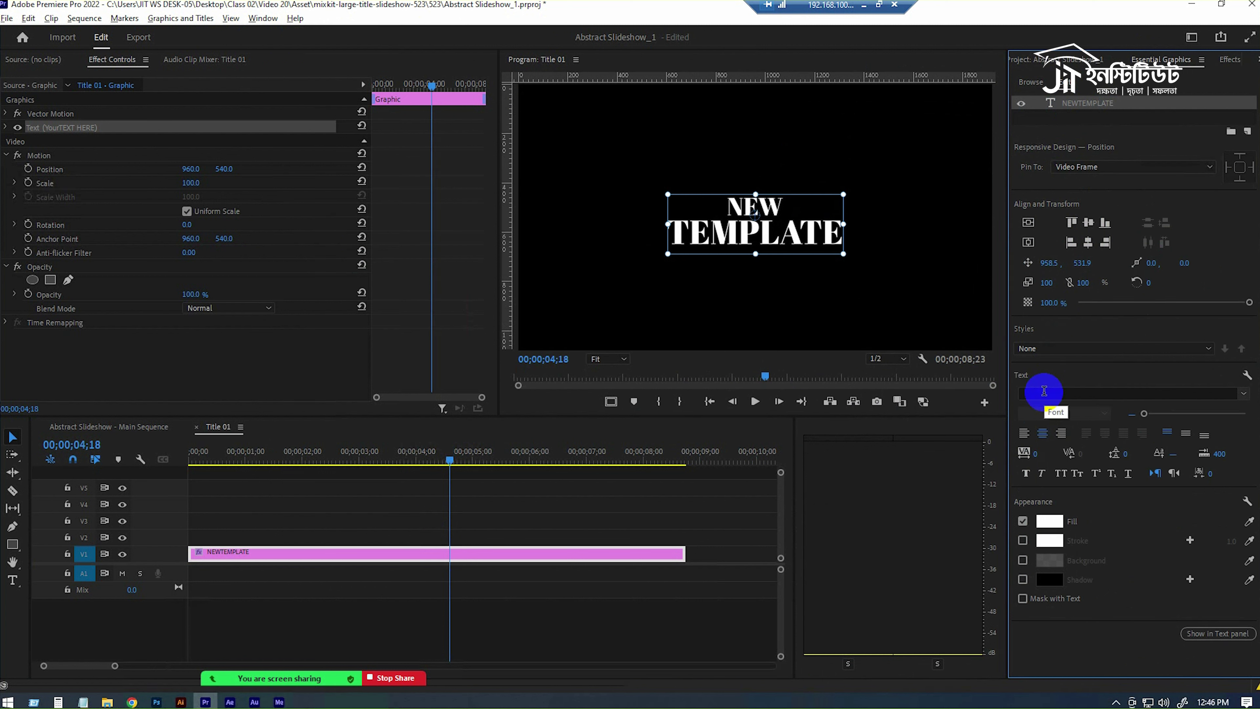
click(756, 226)
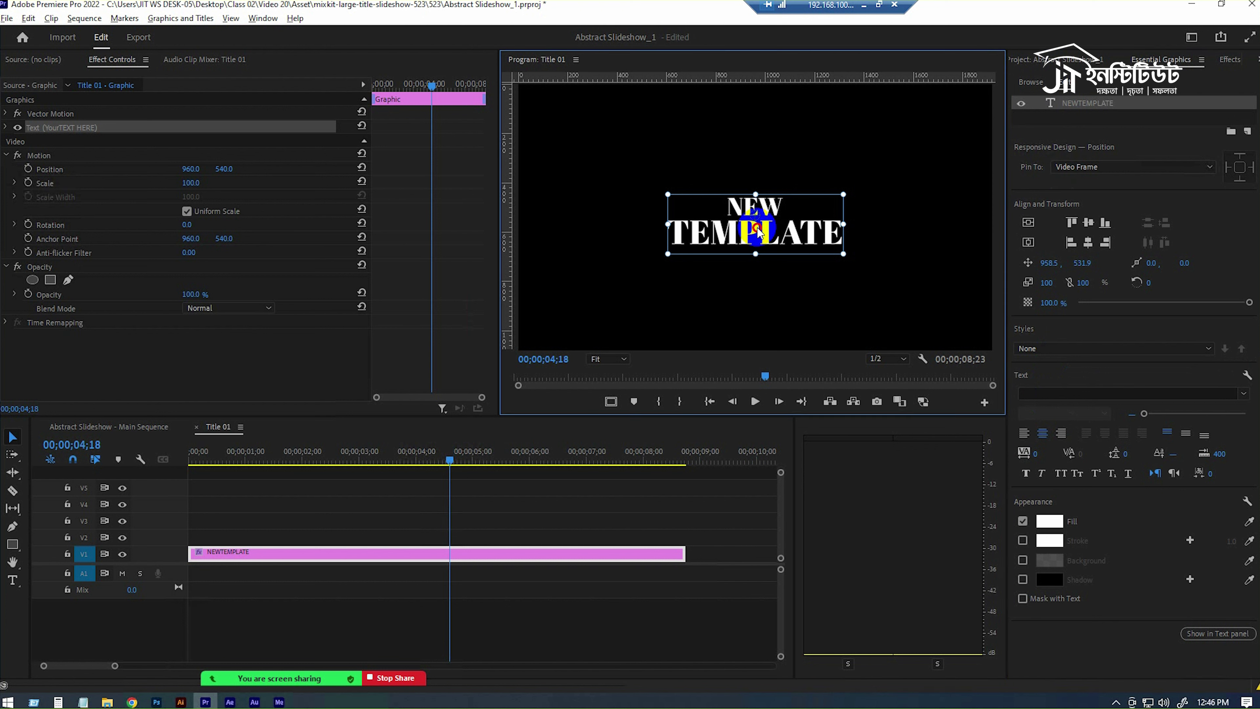
key(t)
Apply the Montserrat font, found by searching 'mont', with the ExtraBold weight to the title
click(1057, 350)
click(1063, 342)
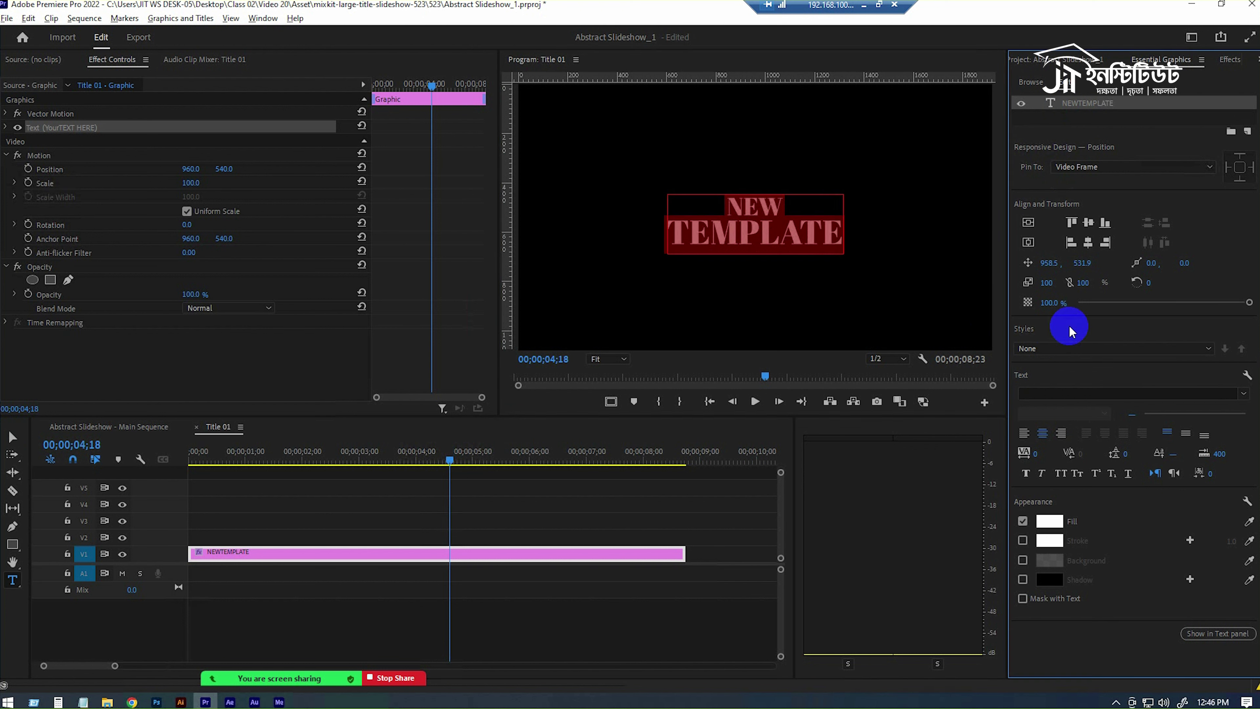
click(1065, 393)
click(1242, 393)
click(1242, 393)
click(1242, 394)
click(1113, 395)
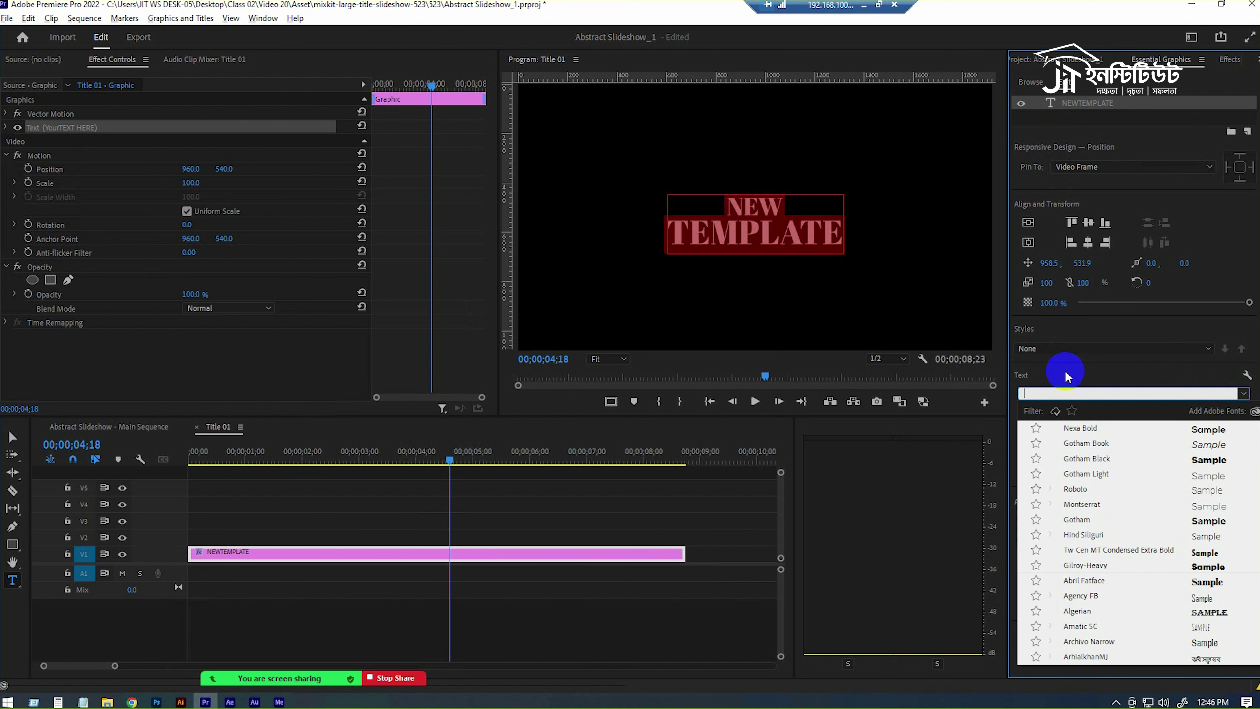
text(mo)
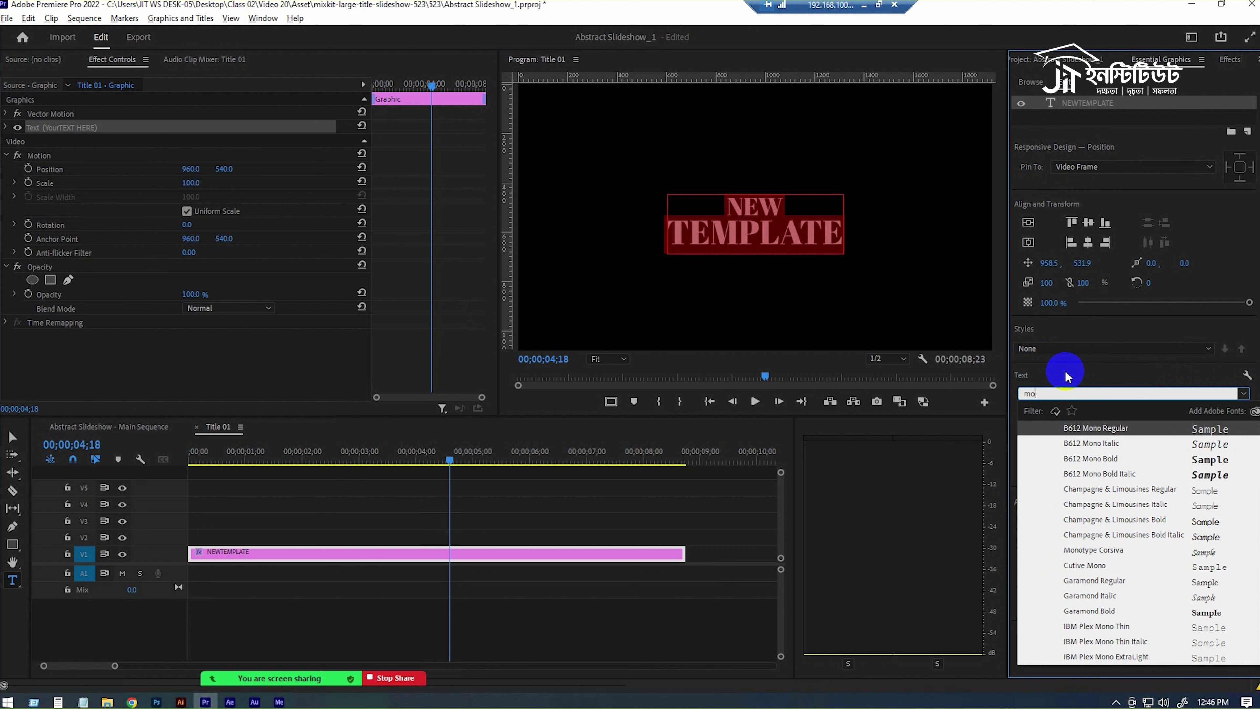
text(nt)
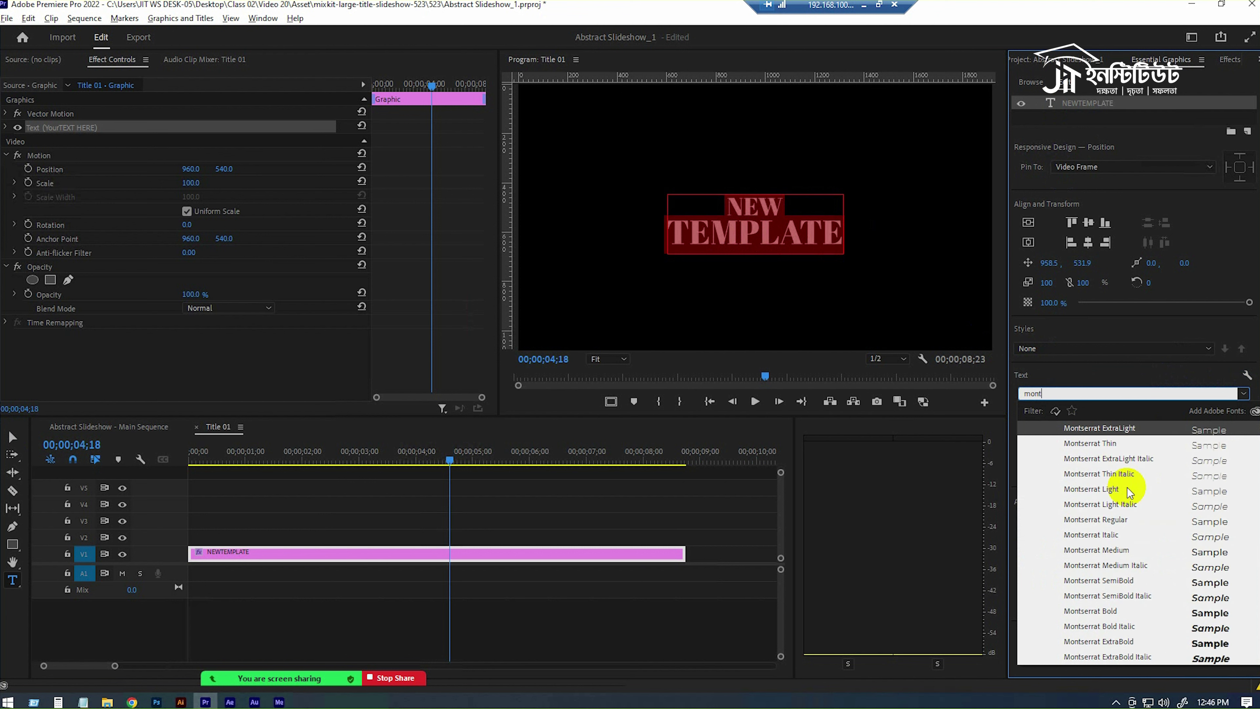
click(1113, 581)
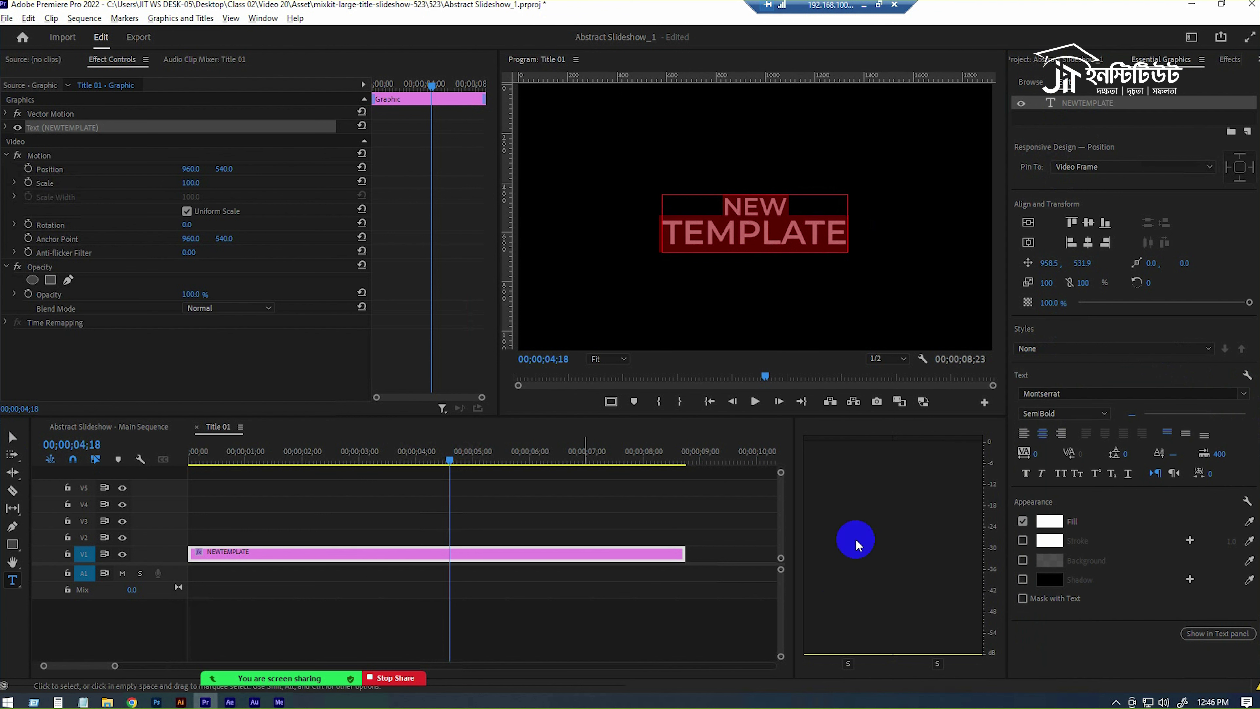
click(1041, 413)
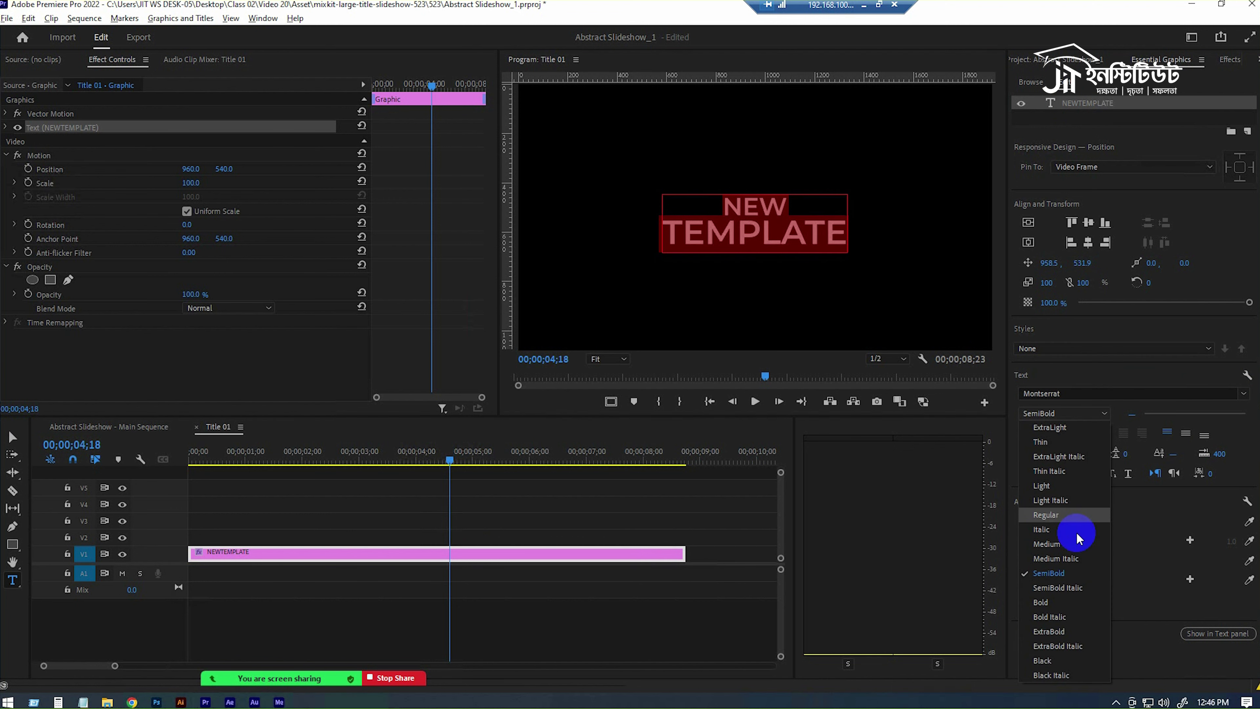
click(1061, 631)
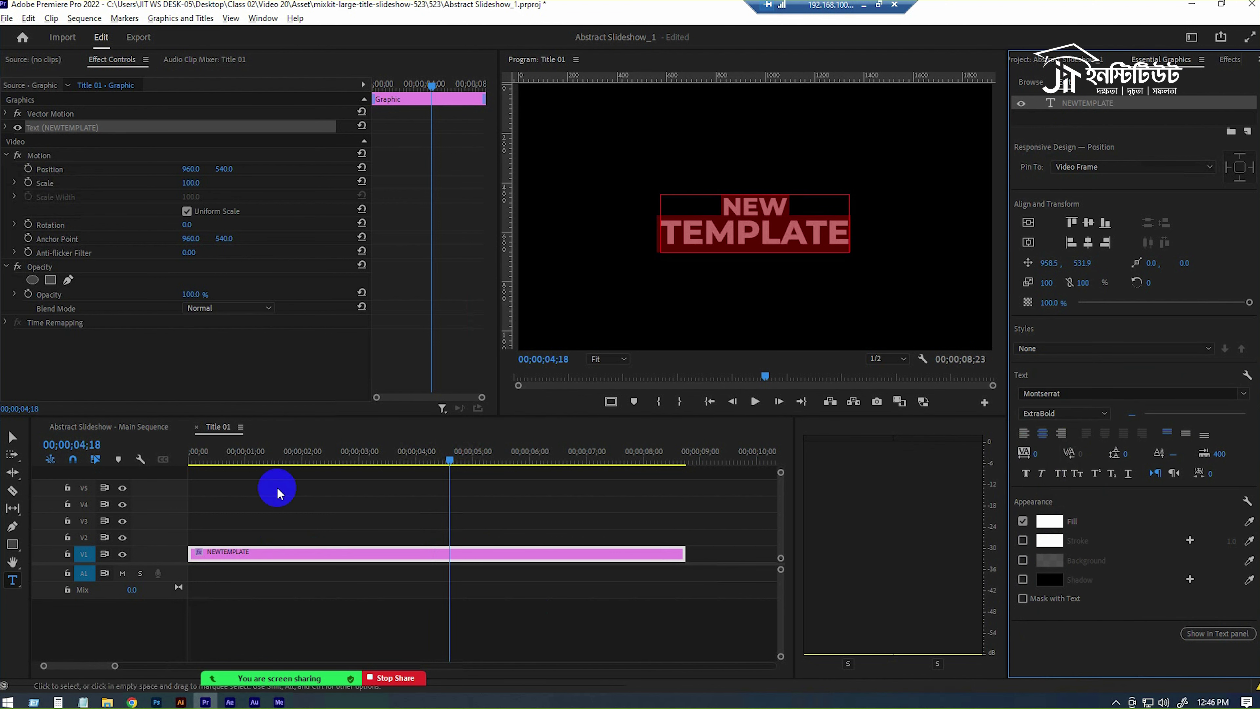
Play the Main Sequence from the first slide, then review and close the font warnings
click(125, 429)
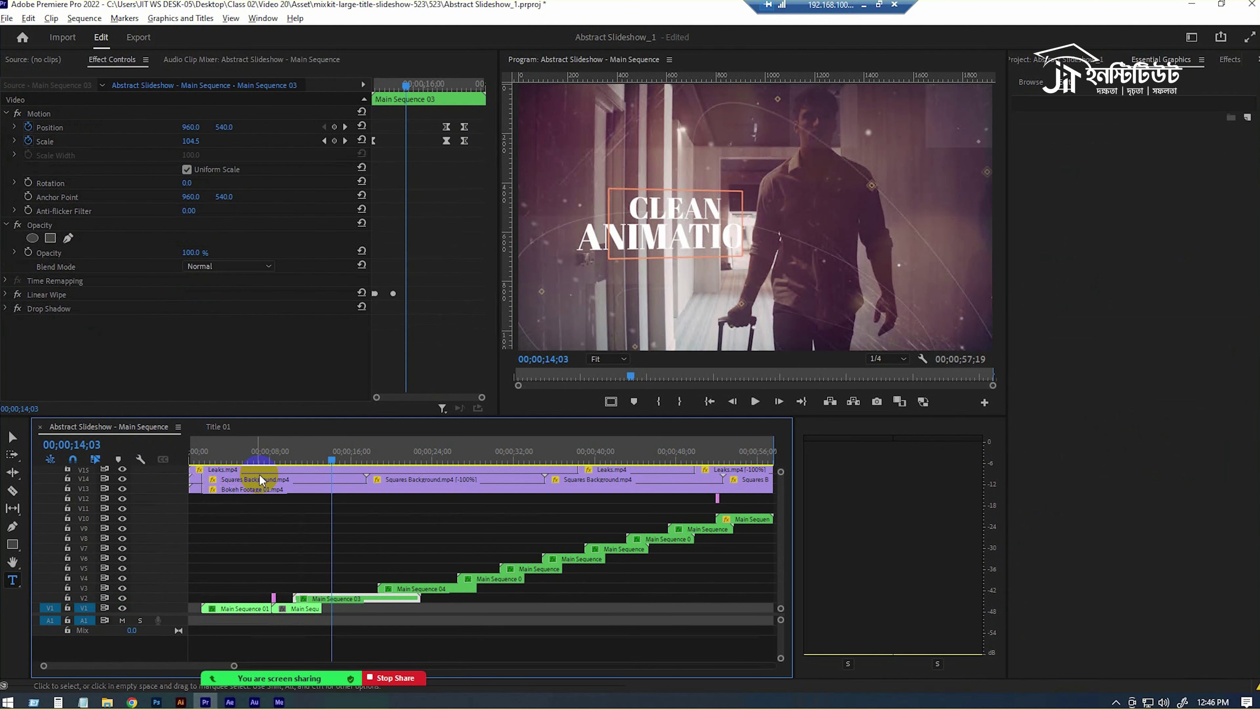
click(247, 452)
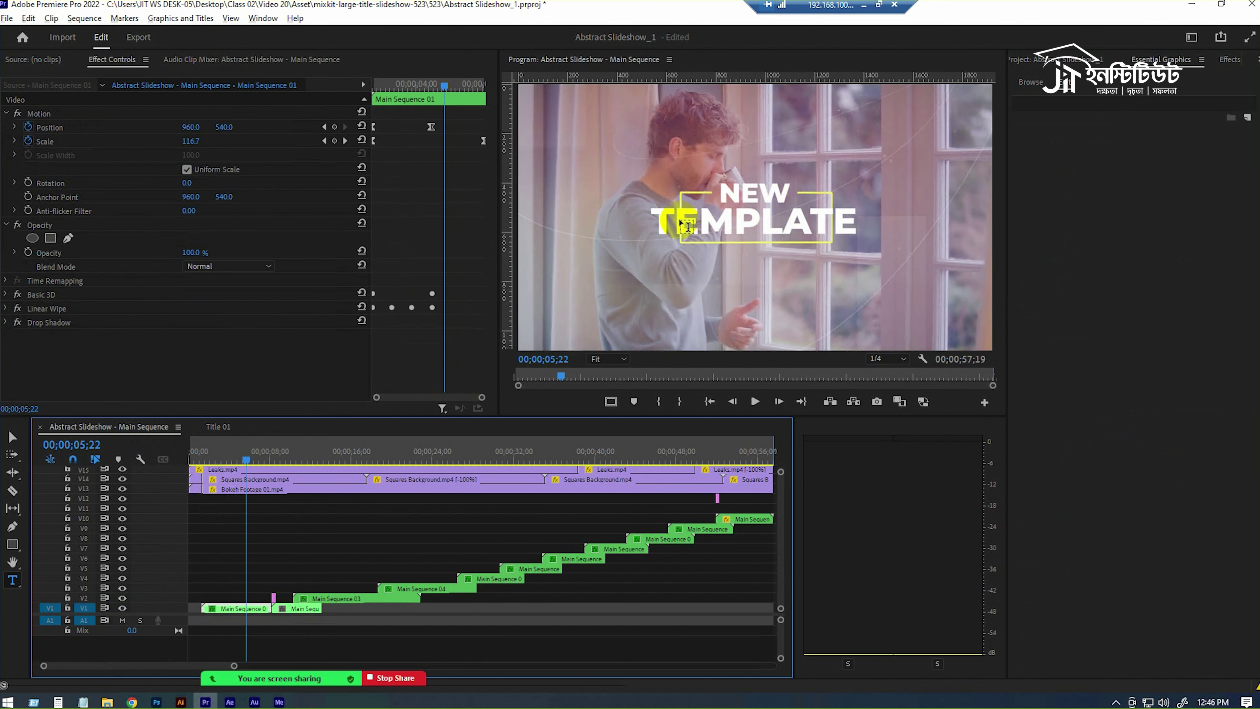
key(space)
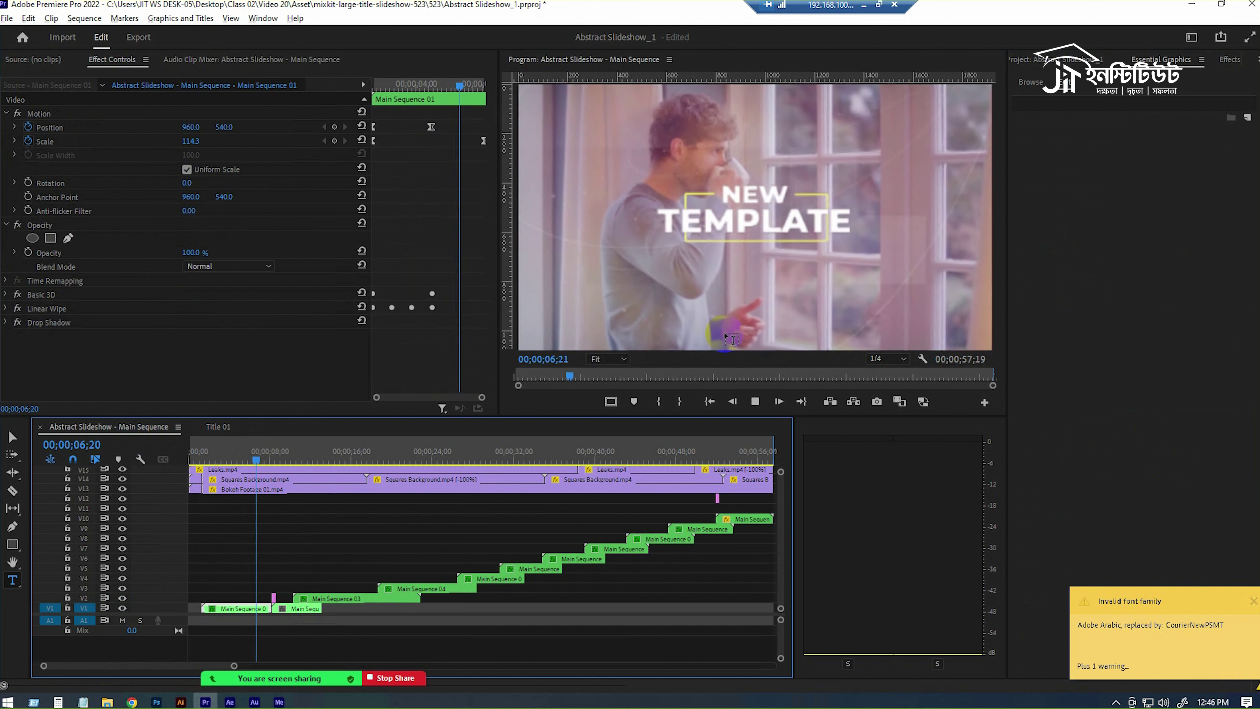
click(1158, 632)
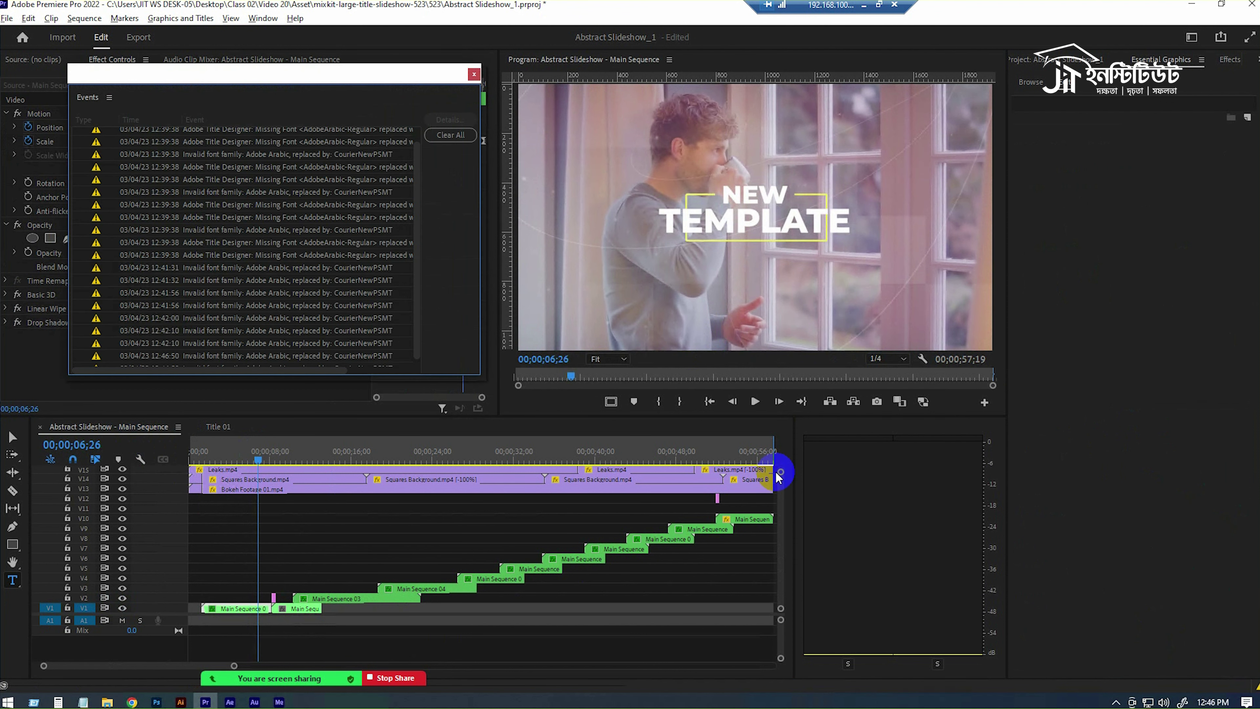
scroll(293, 258, up, 1)
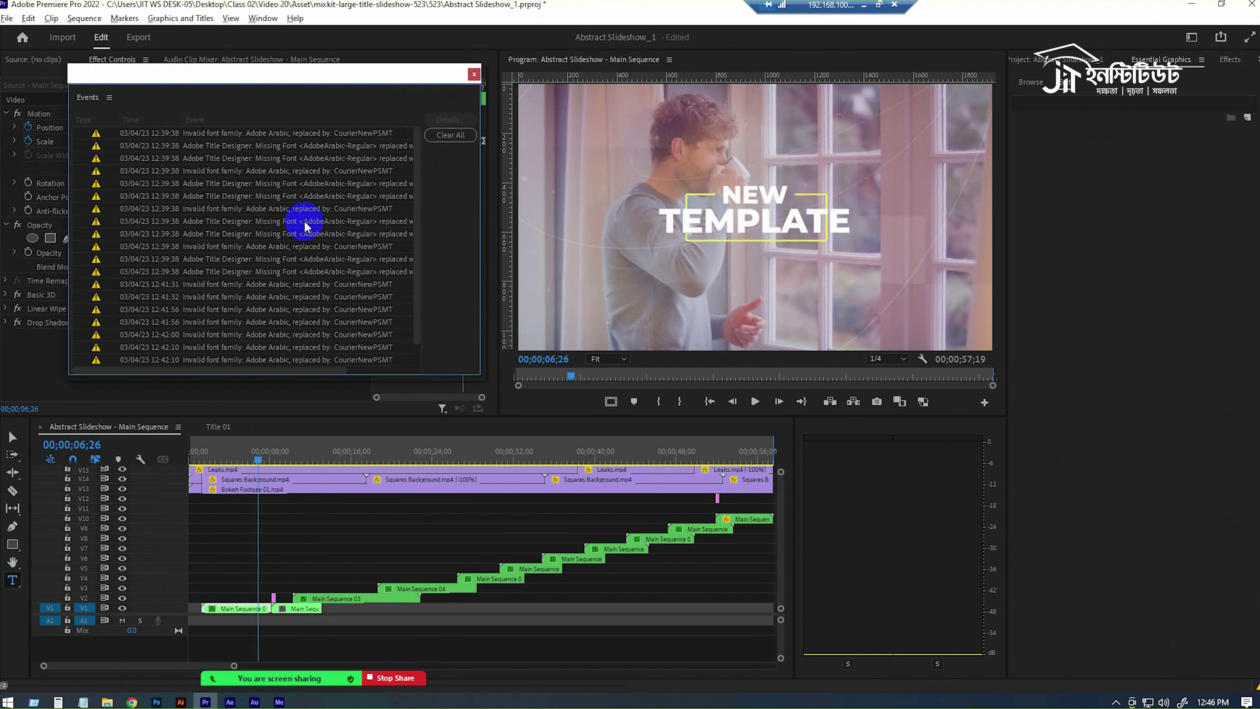
click(474, 74)
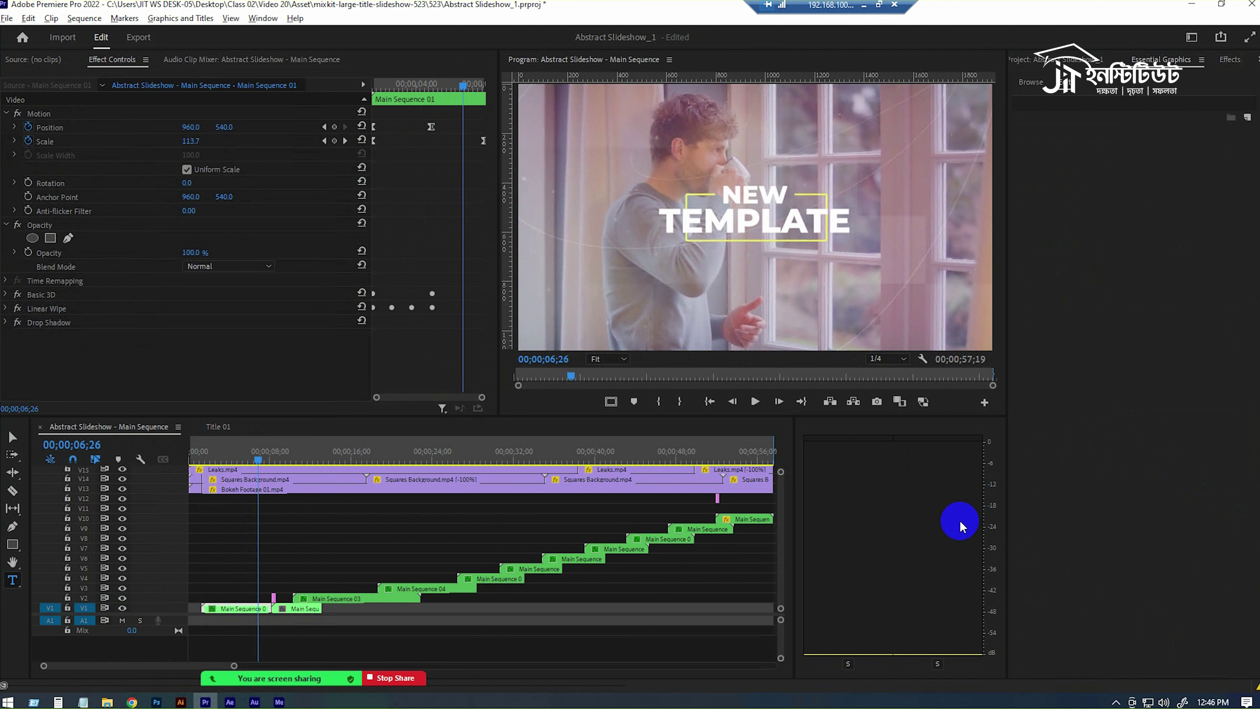
Scrub the Effect Controls playhead back to about 2 seconds to watch the wipe begin
click(242, 607)
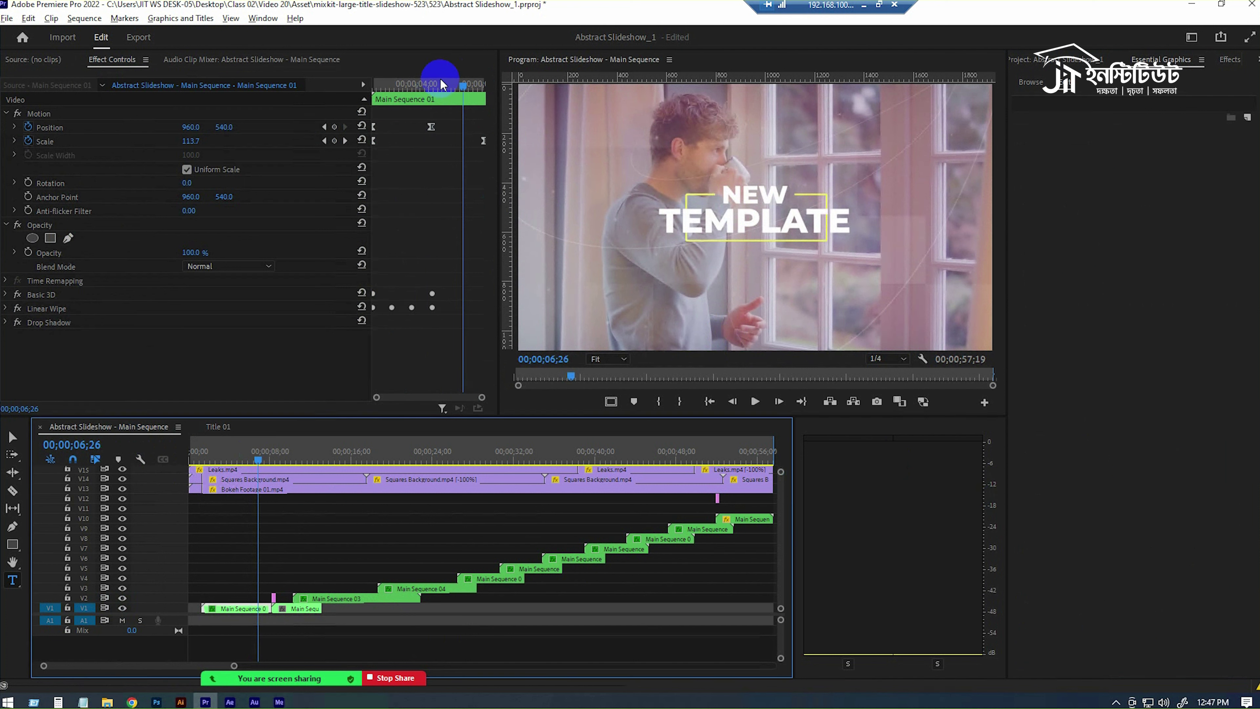
drag(440, 79, 390, 82)
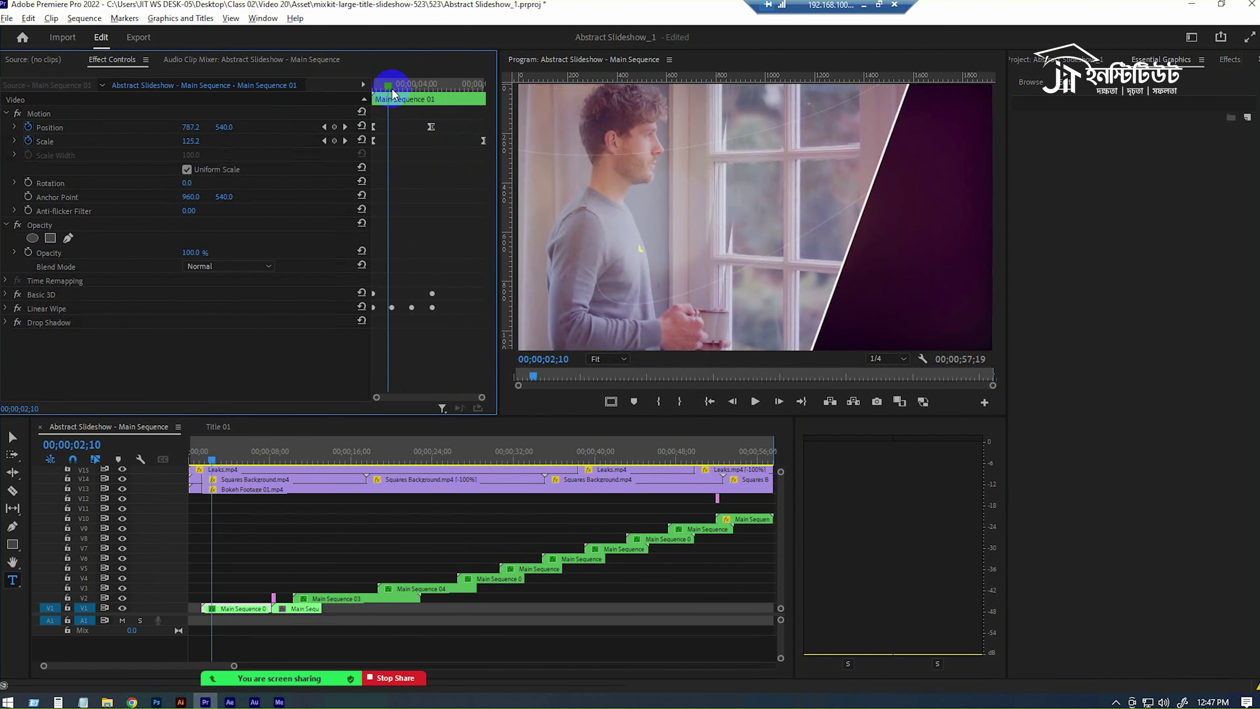
mouse_move(392, 92)
mouse_down()
mouse_move(367, 96)
mouse_move(480, 97)
mouse_move(400, 92)
mouse_up()
Expand Basic 3D, Linear Wipe and Drop Shadow, then scrub to 05;16 where NEW TEMPLATE is fully revealed
click(27, 297)
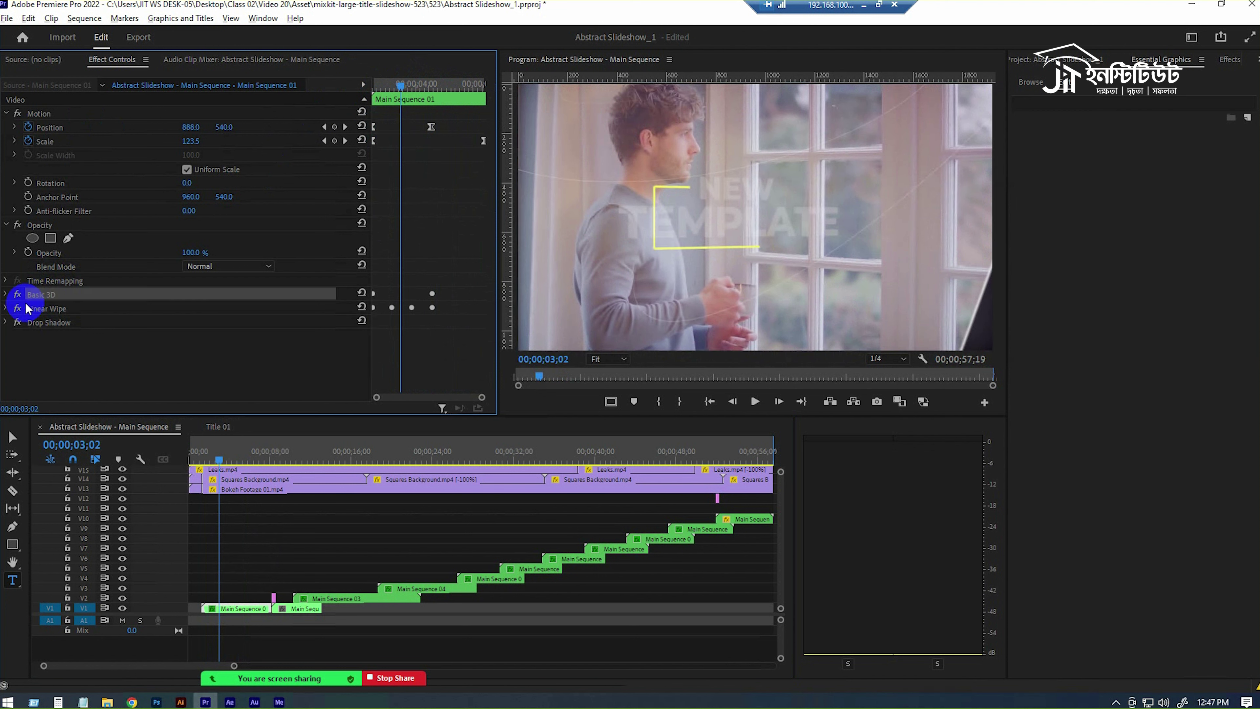
click(6, 295)
scroll(426, 333, down, 1)
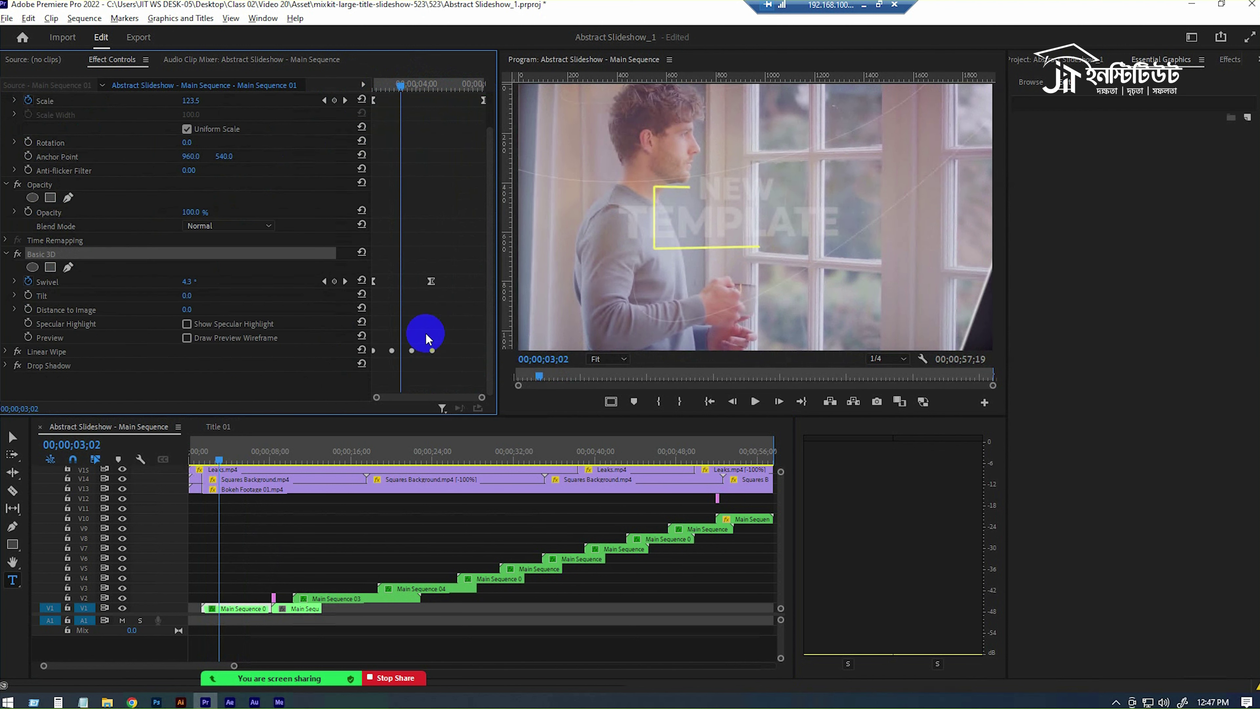
click(6, 351)
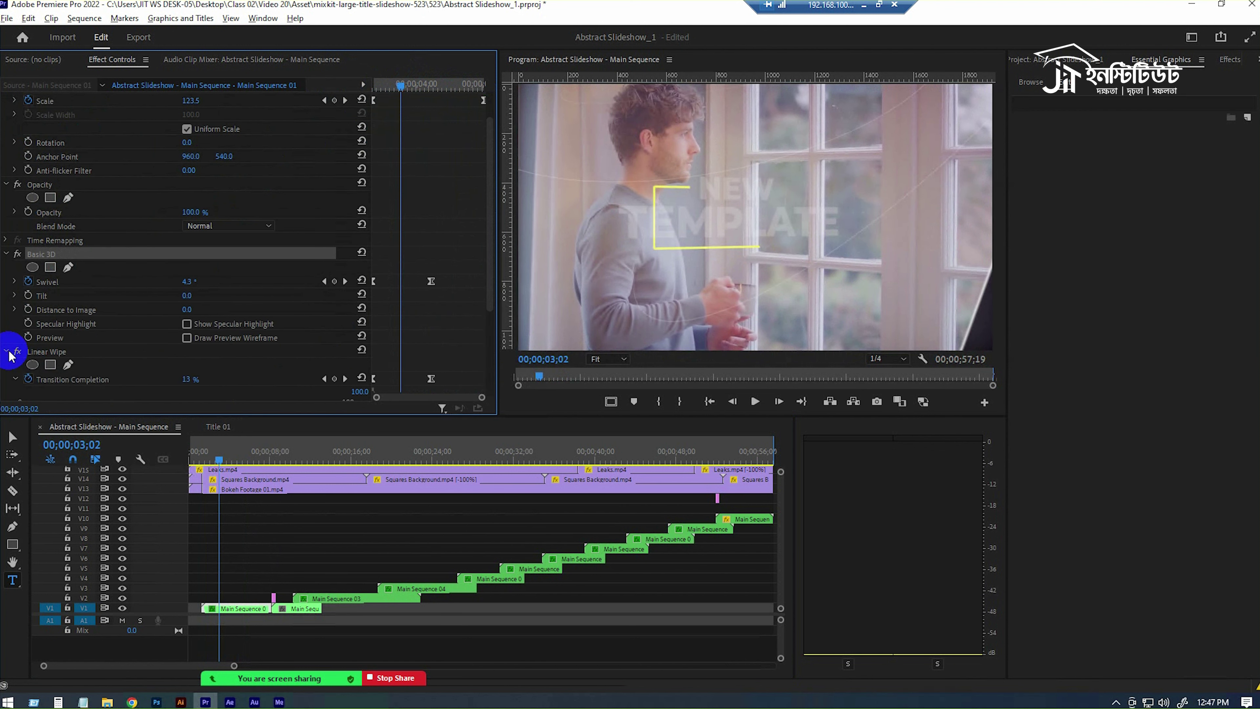
scroll(225, 354, down, 3)
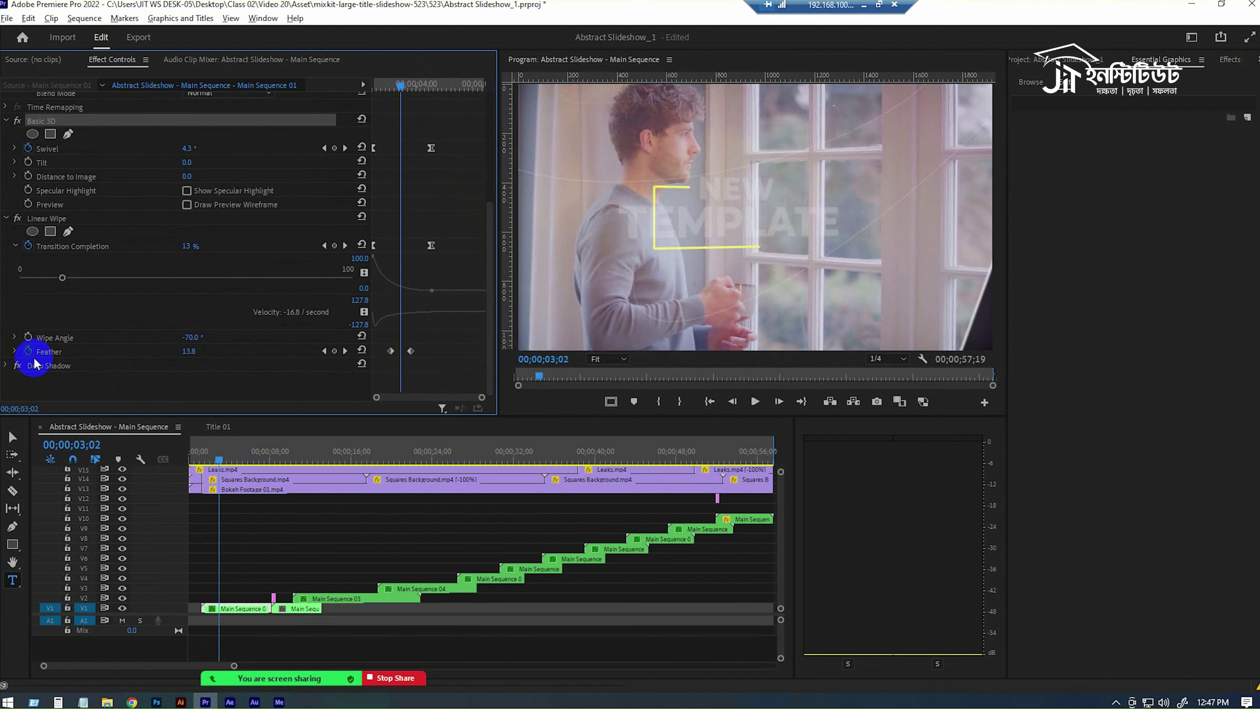
click(5, 365)
scroll(74, 372, down, 1)
scroll(96, 379, down, 1)
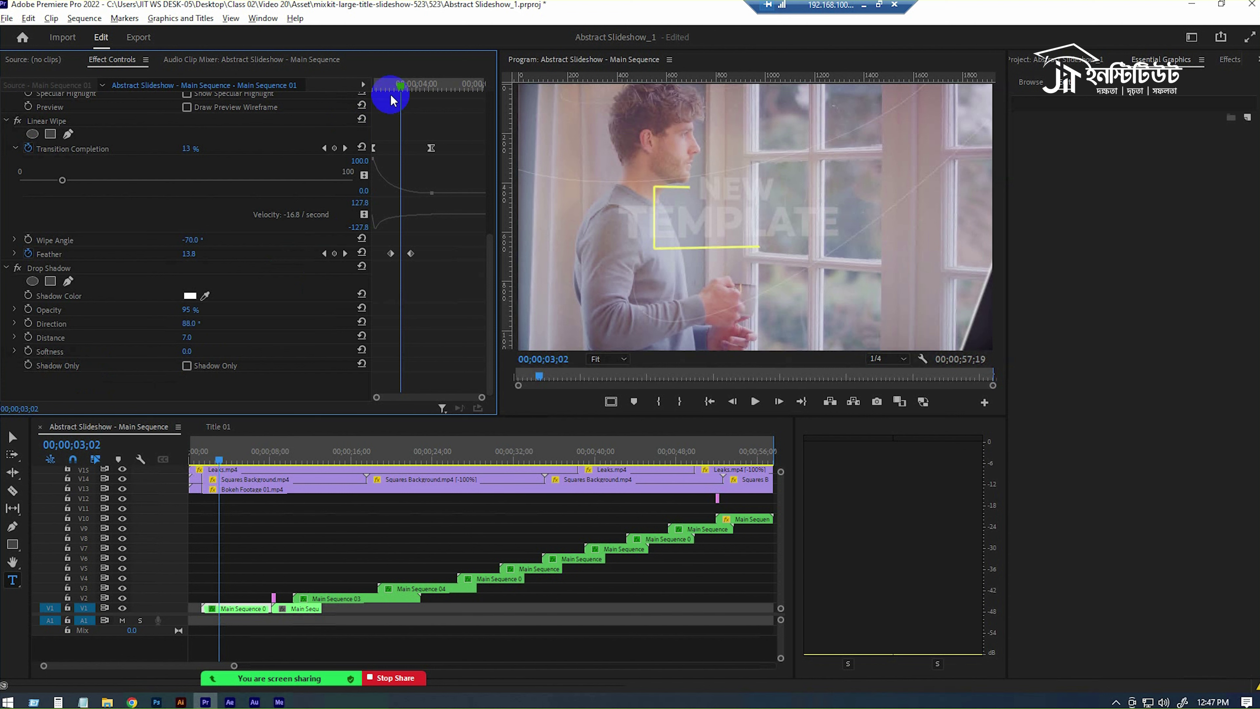
drag(401, 91, 442, 112)
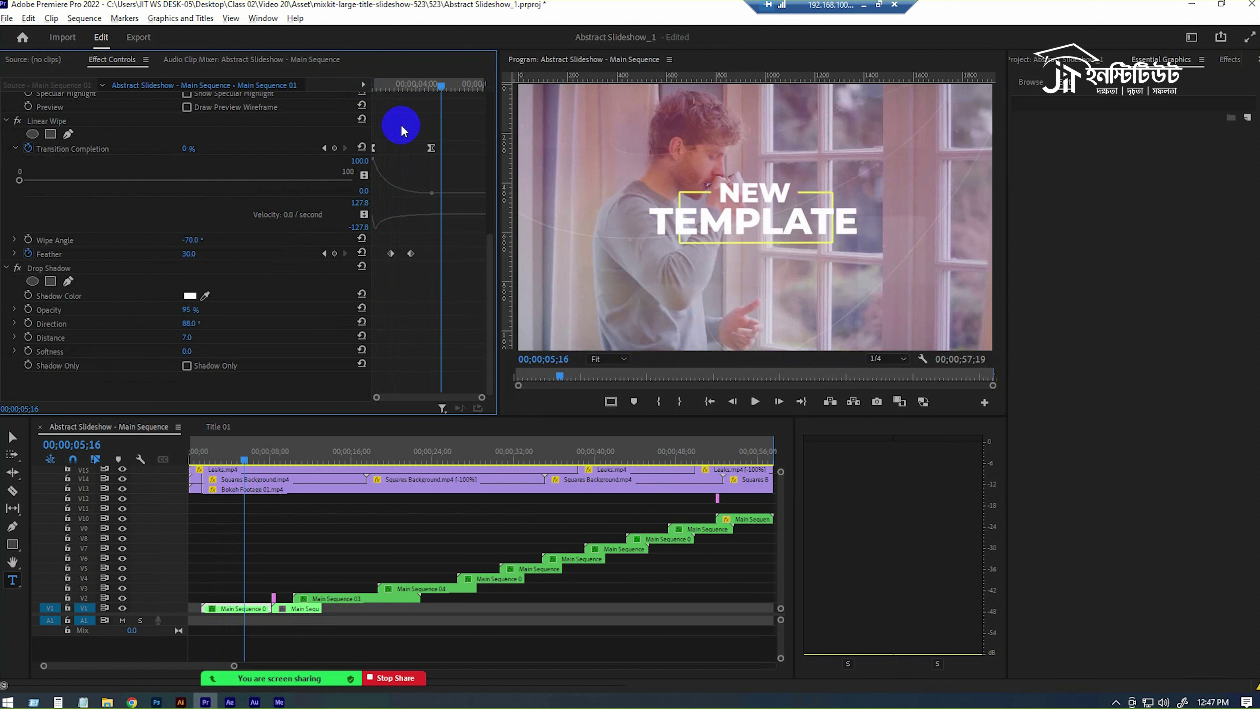
scroll(74, 248, up, 4)
click(18, 236)
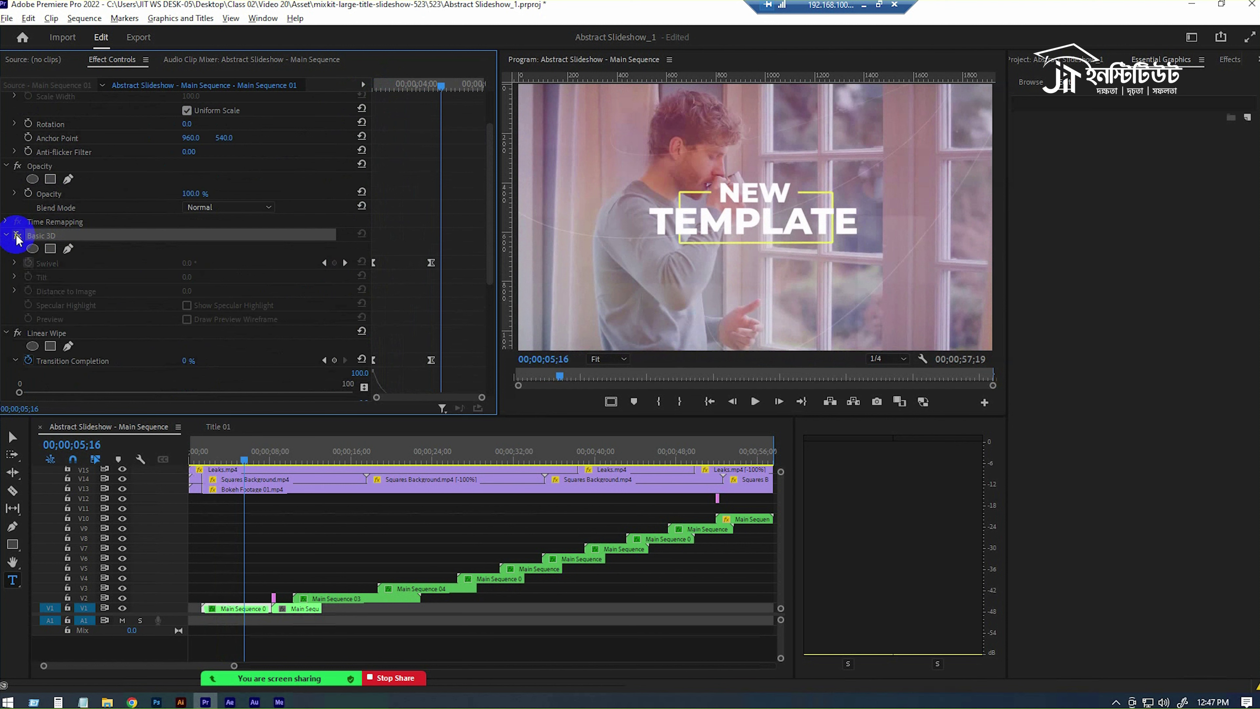
click(17, 236)
drag(417, 83, 410, 85)
click(17, 236)
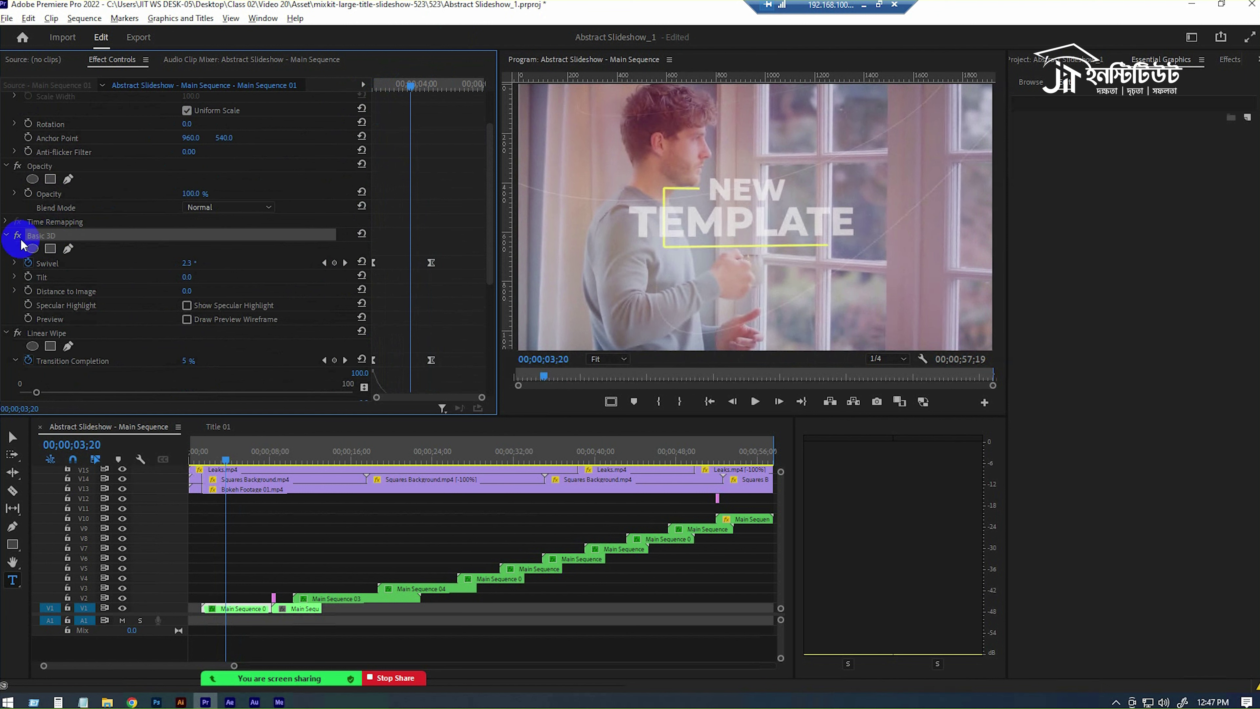
click(22, 239)
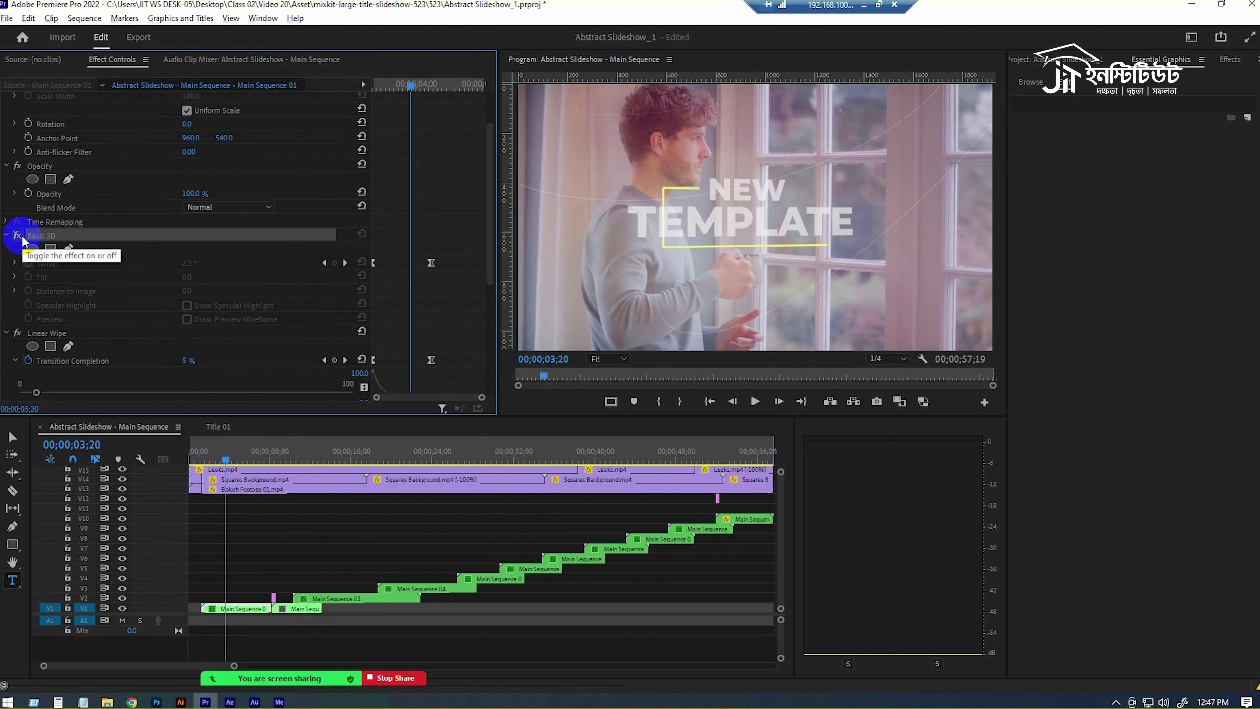
click(18, 236)
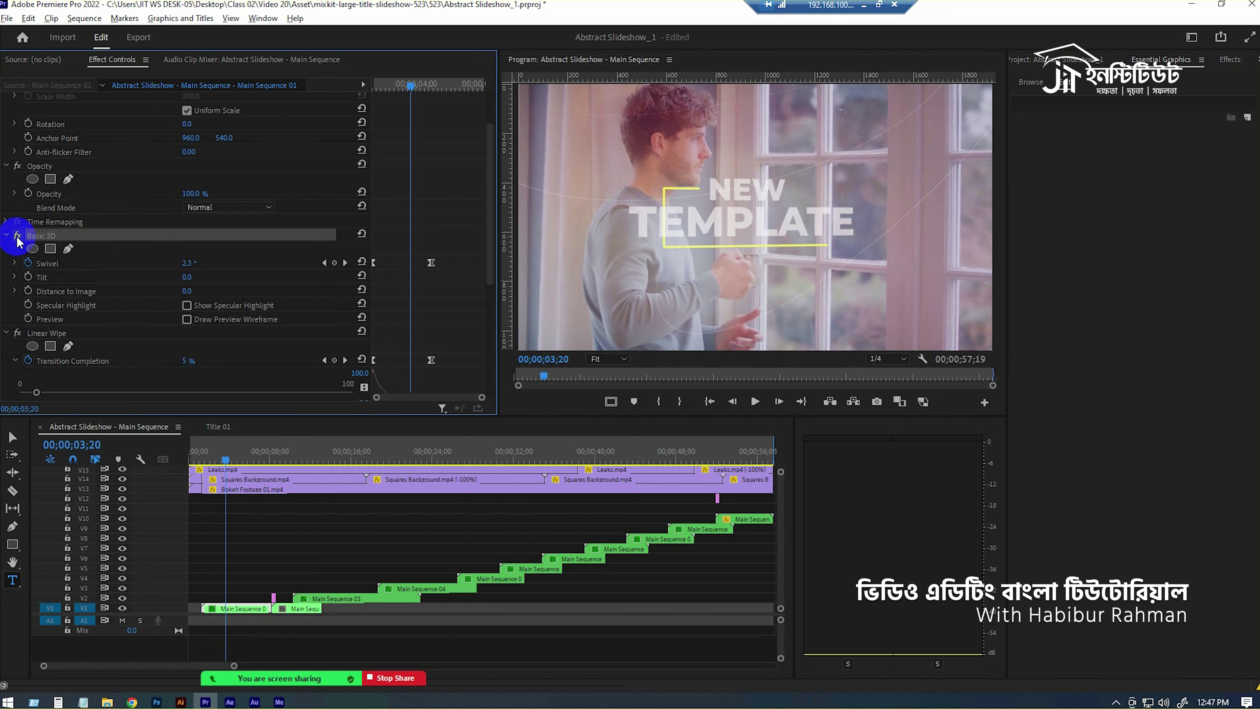
scroll(15, 313, down, 2)
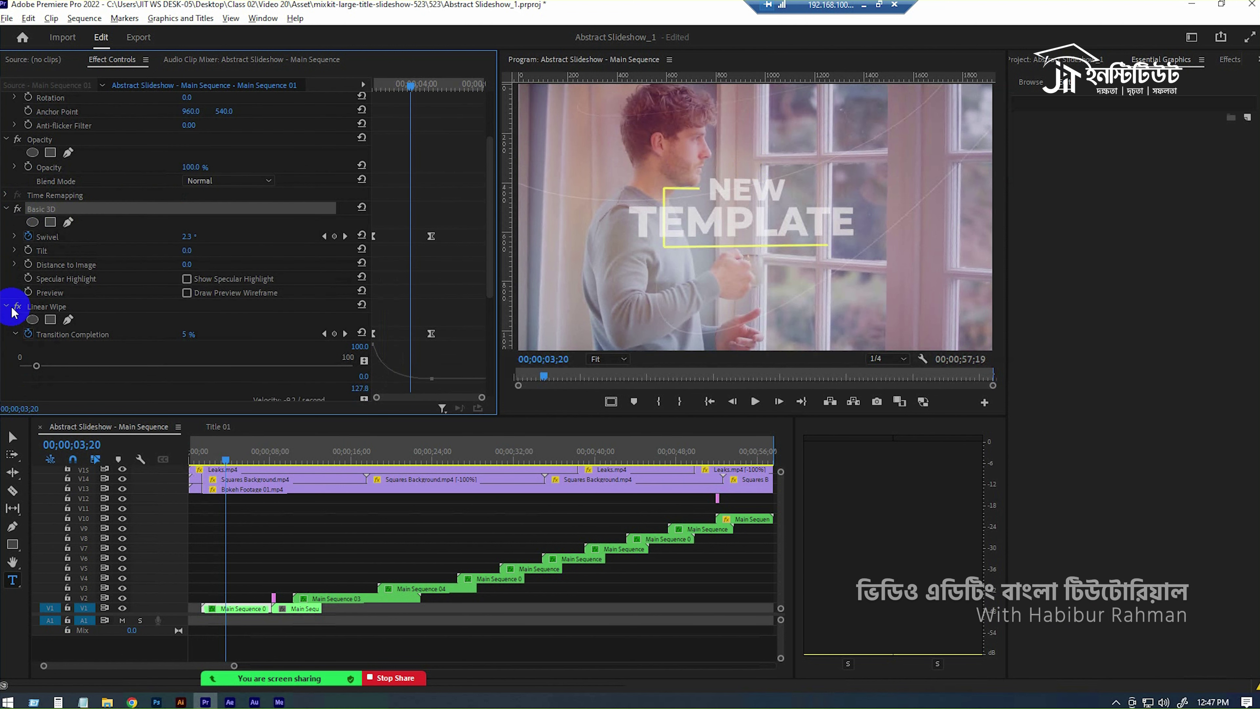
click(17, 307)
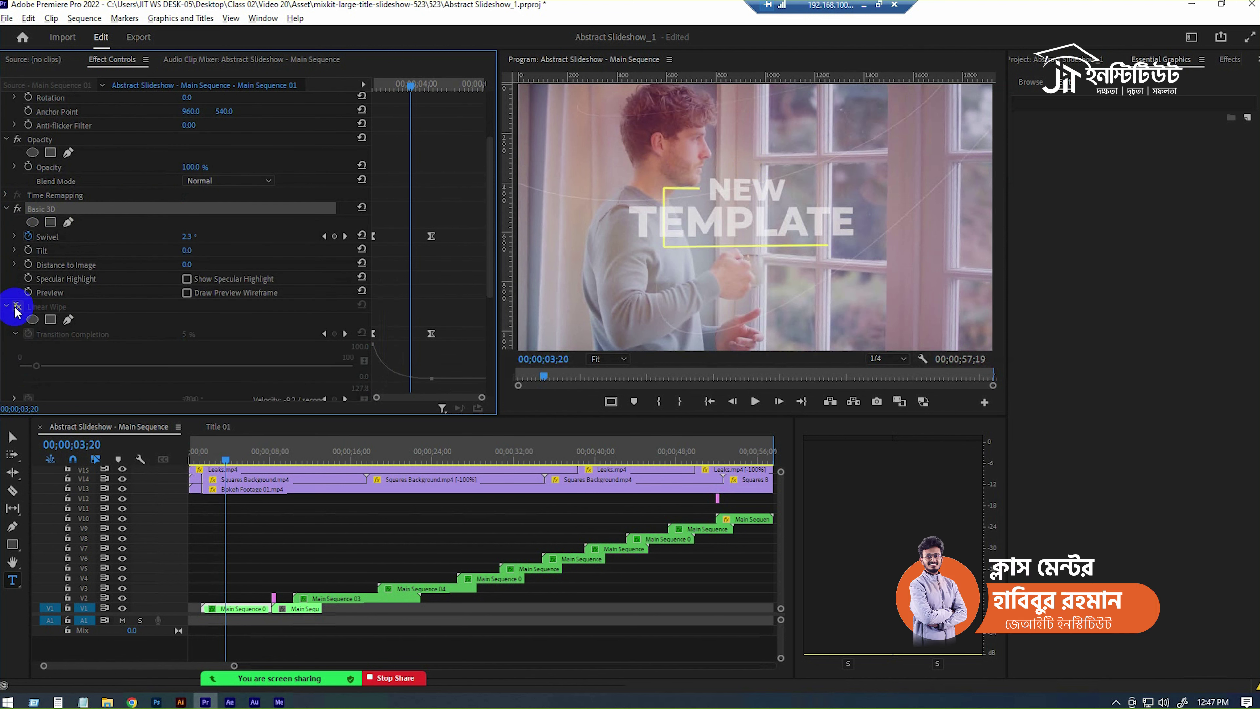
click(18, 306)
drag(392, 83, 387, 84)
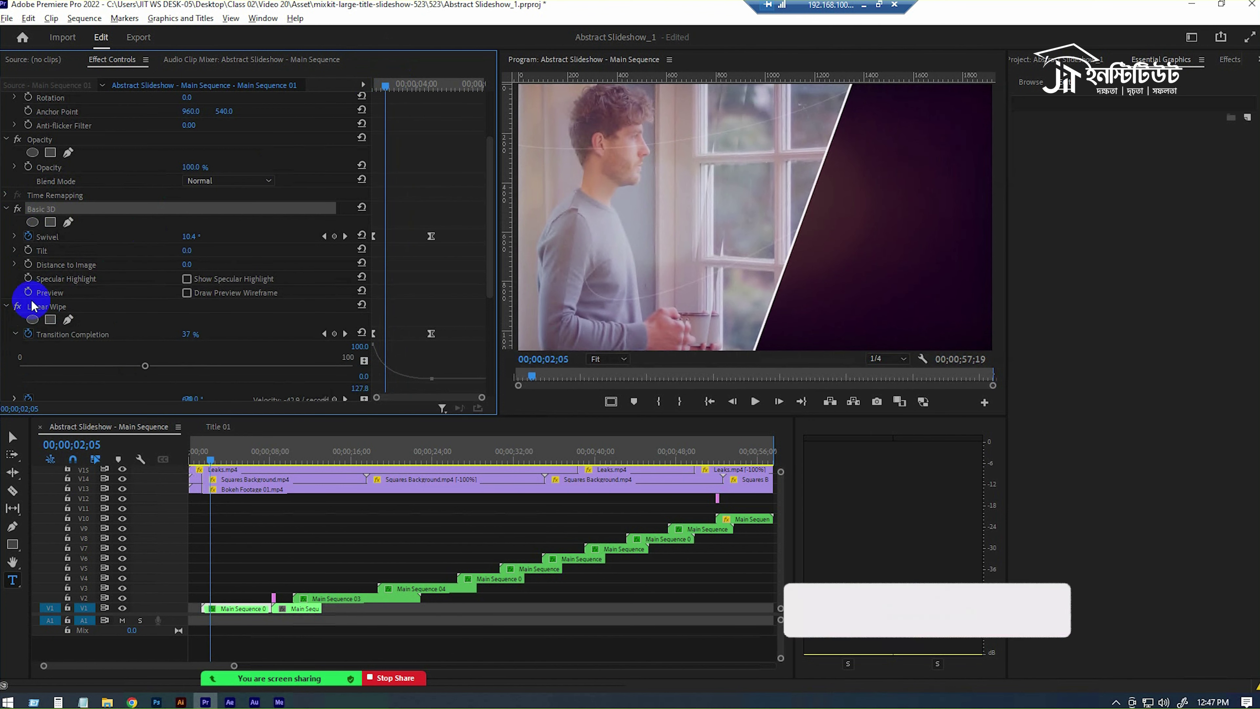
click(17, 306)
click(17, 306)
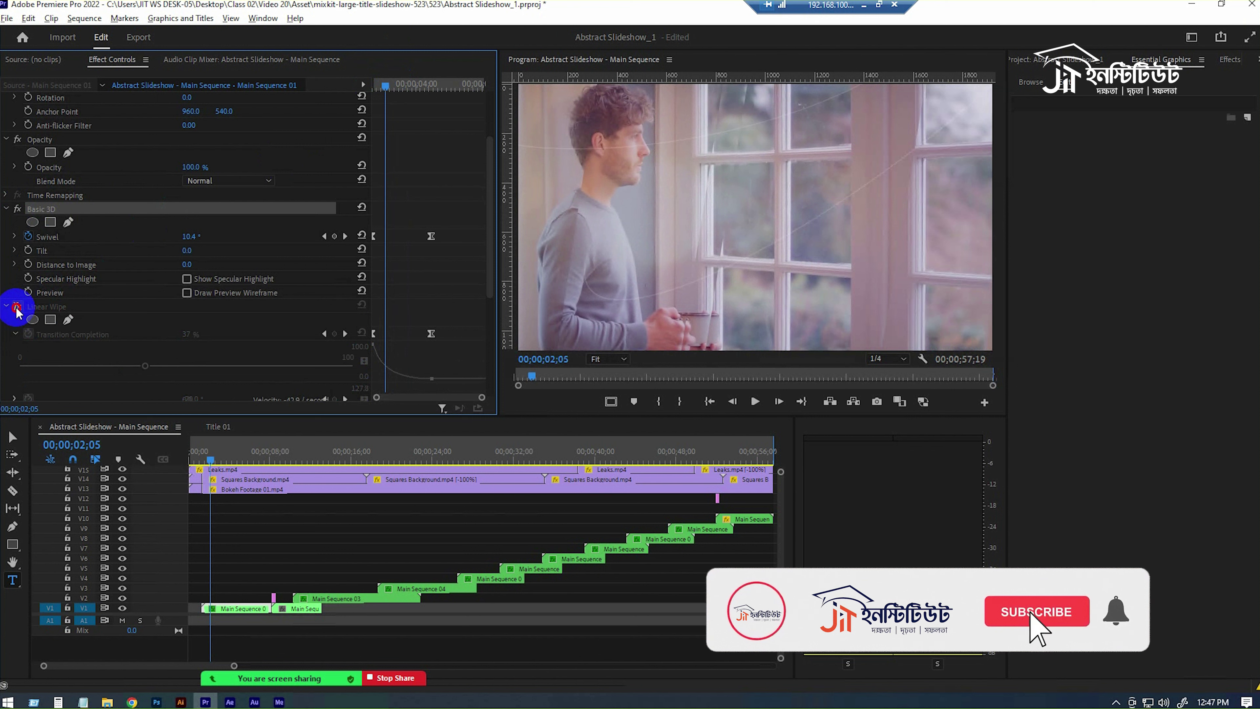
click(17, 306)
click(18, 306)
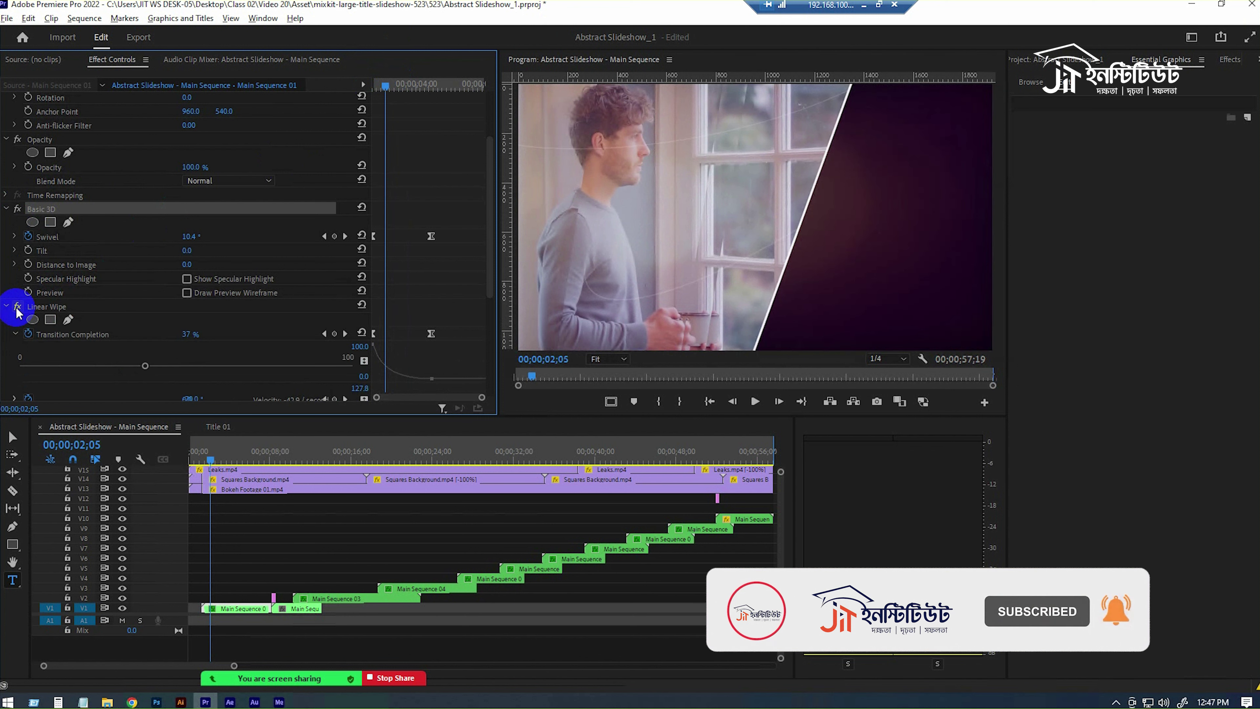